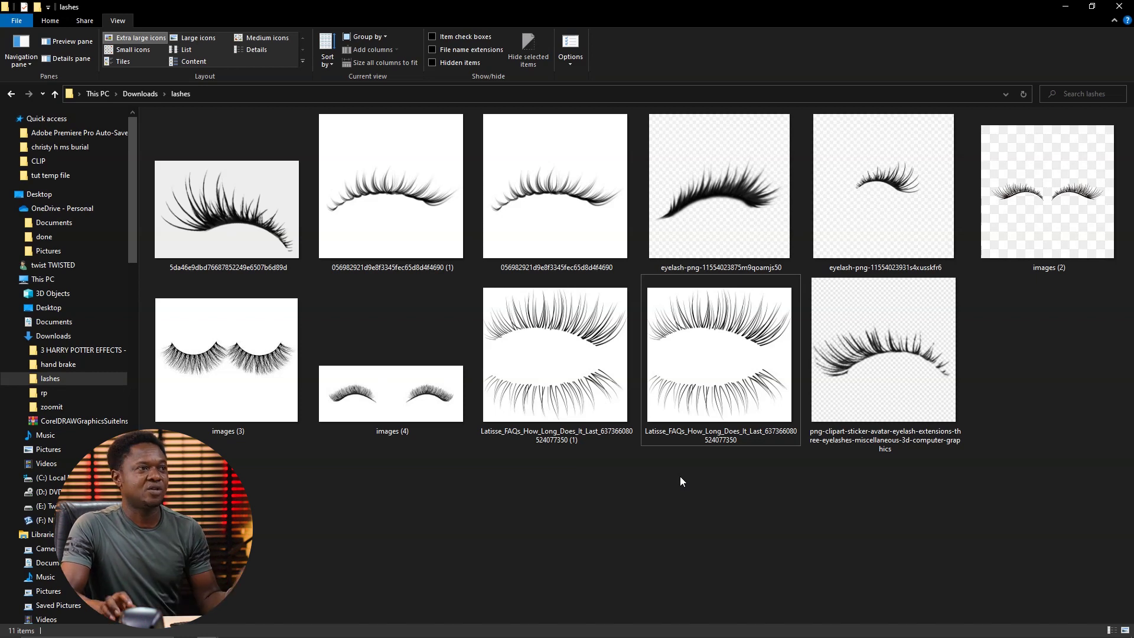
- Inspect the eyelash stock images in the lashes folder
left_click(237, 212)
left_click(574, 354)
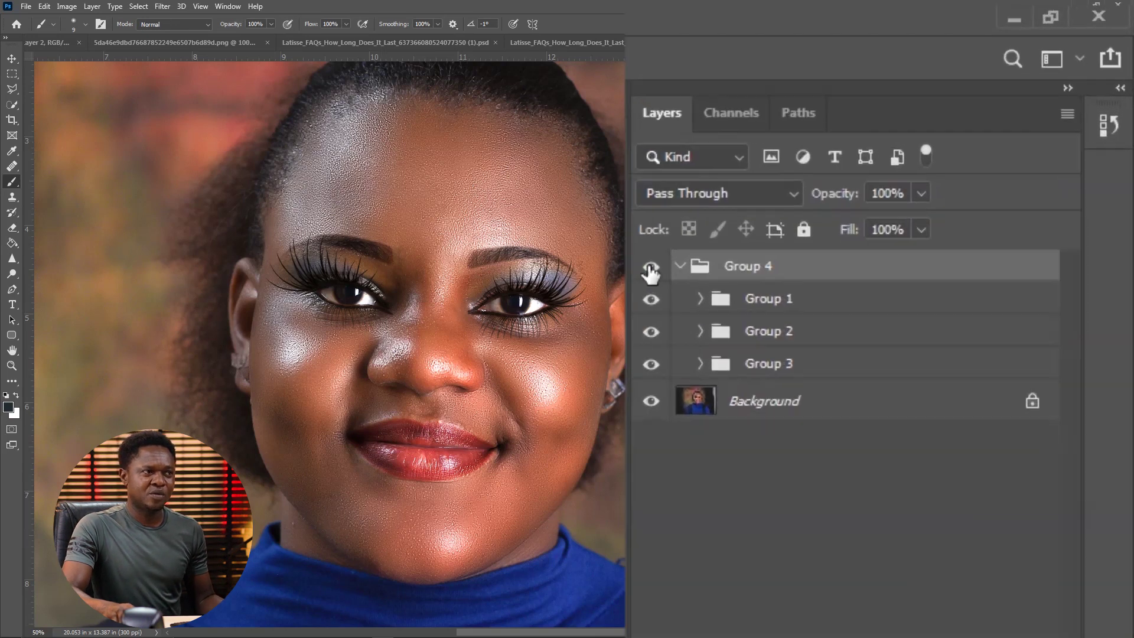
- Switch to Photoshop and compare the portrait with and without the effects of Group 4 and Group 3
left_click(650, 269)
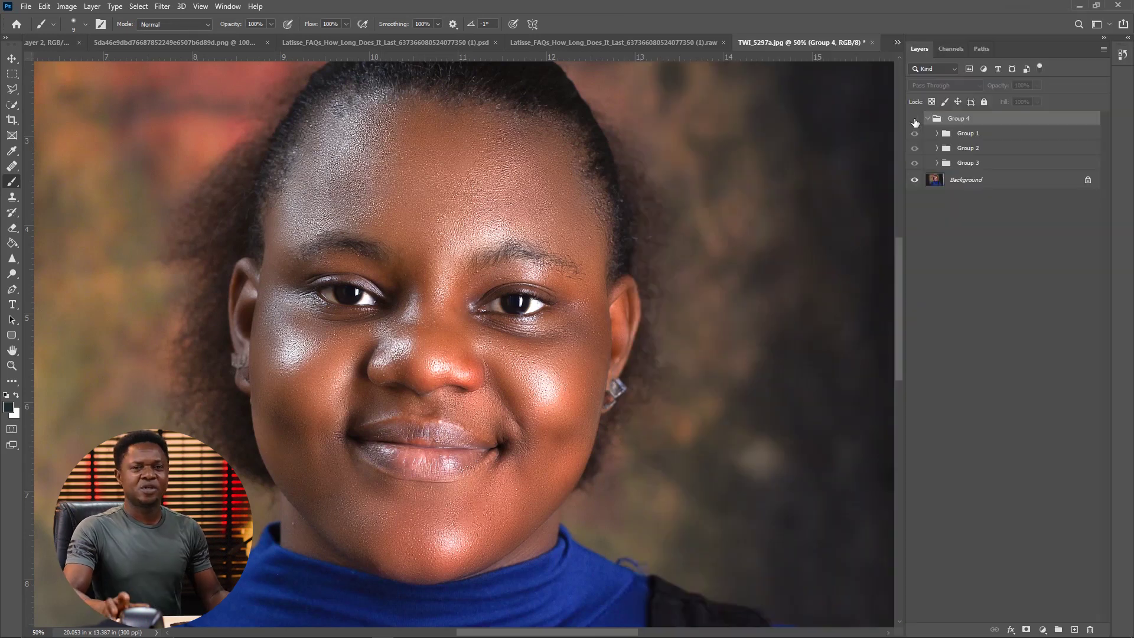
left_click(916, 120)
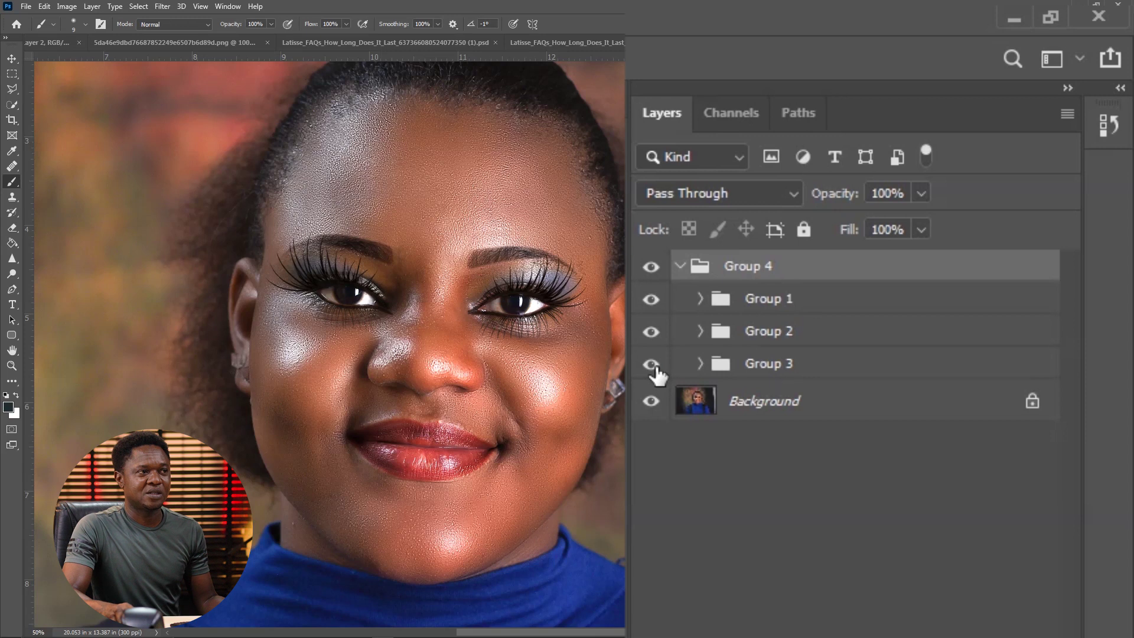
left_click(653, 364)
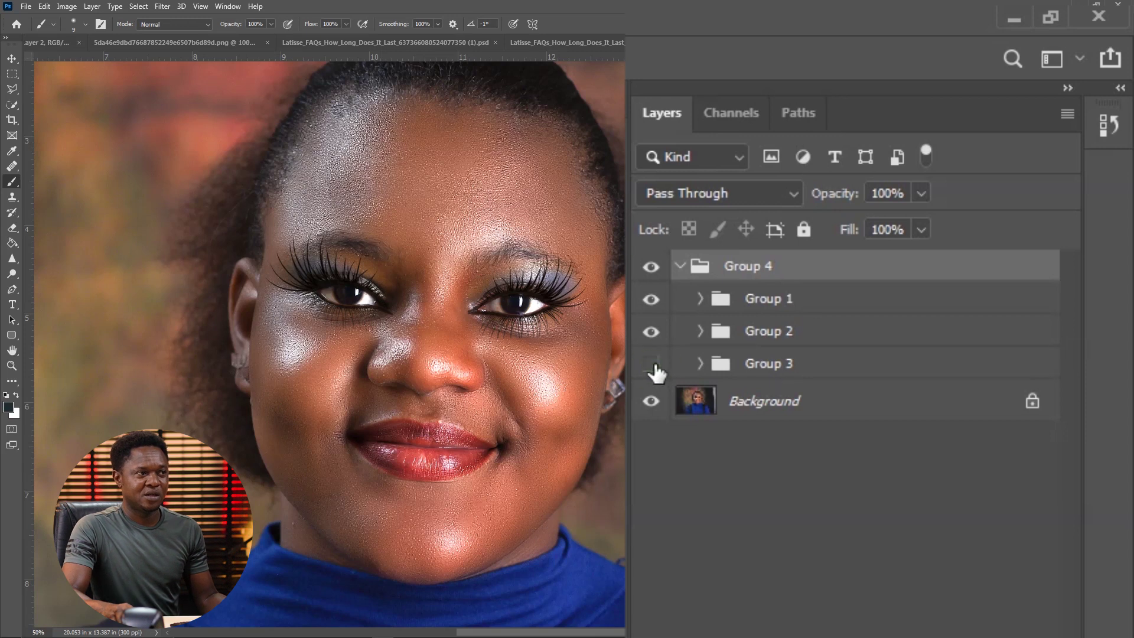
left_click(652, 364)
left_click(653, 364)
left_click(653, 364)
left_click(653, 364)
left_click(652, 364)
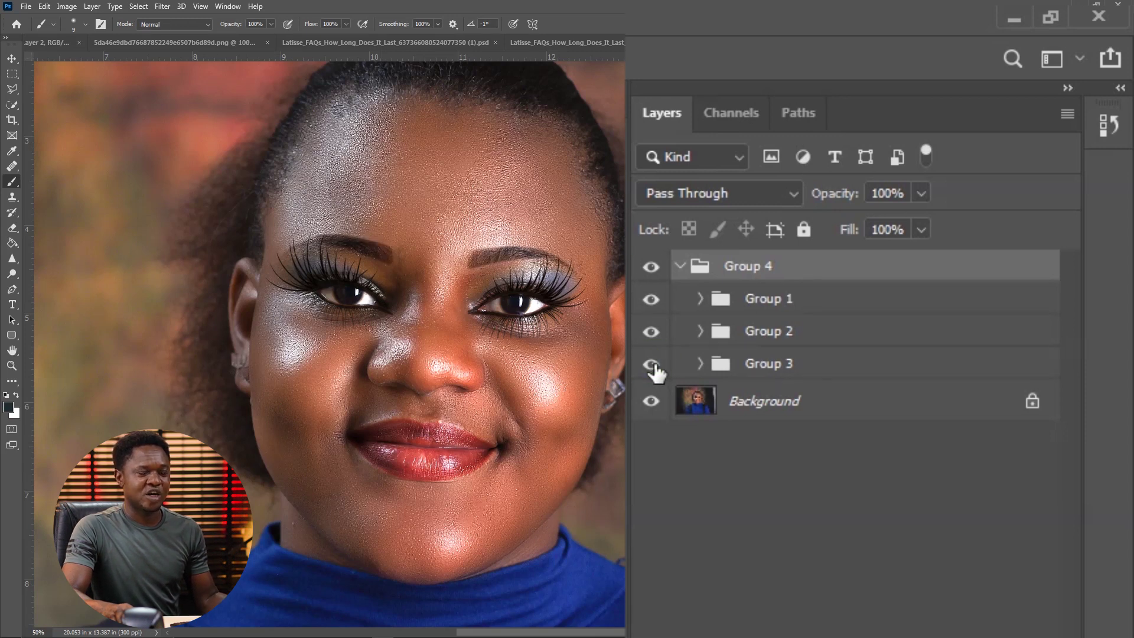
- Compare the portrait with and without Group 2, and with and without the eyelashes in Group 1
left_click(650, 332)
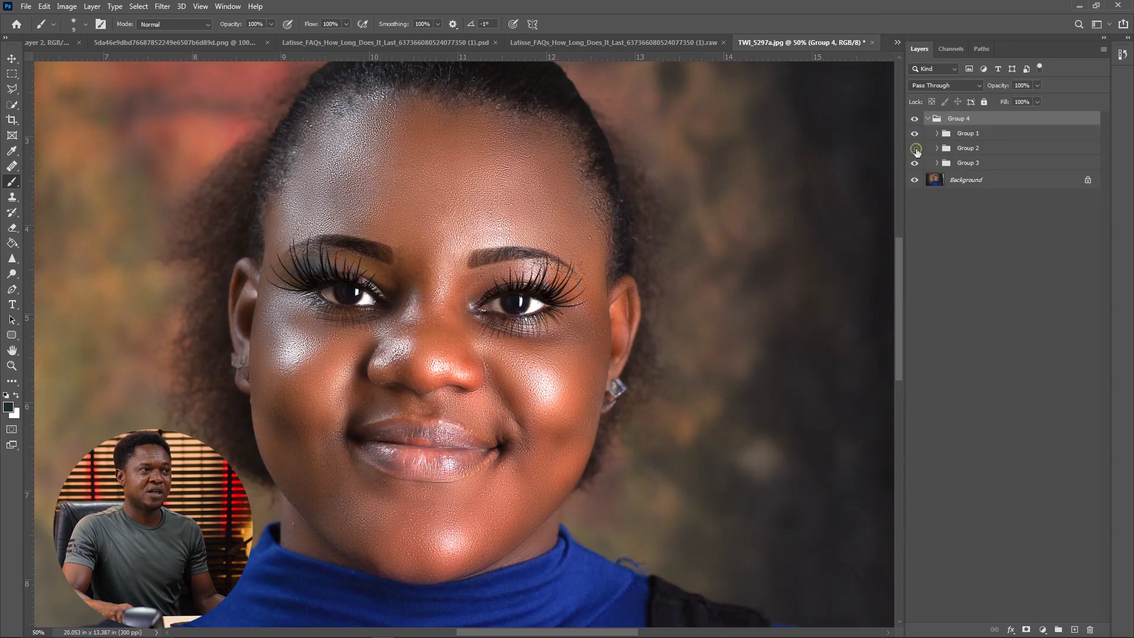
left_click(915, 148)
left_click(915, 148)
left_click(915, 148)
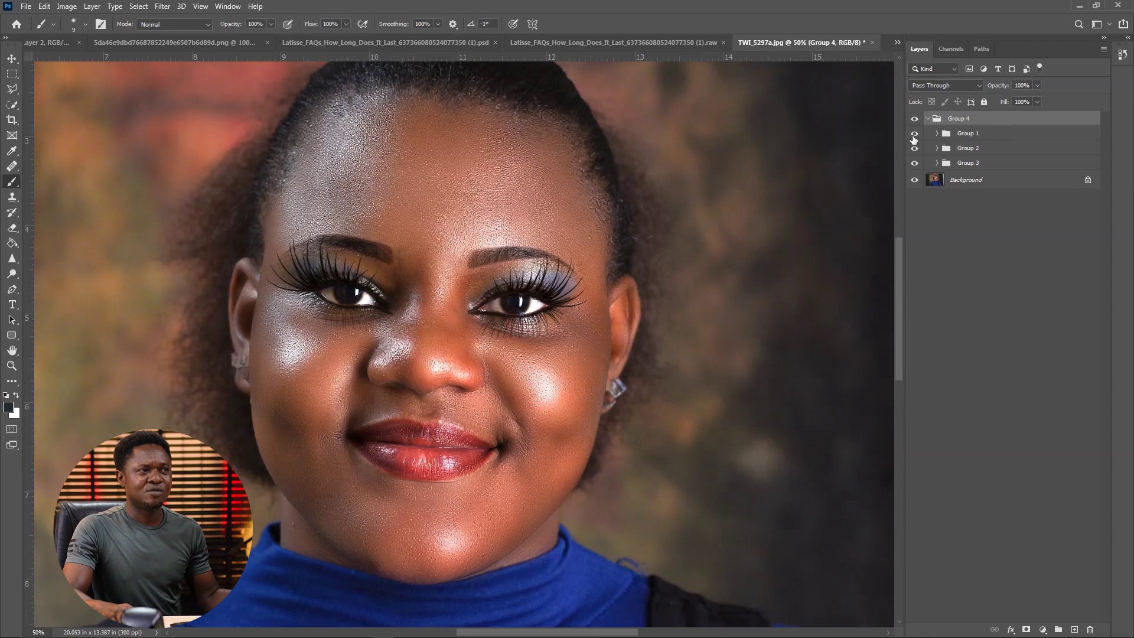
left_click(914, 135)
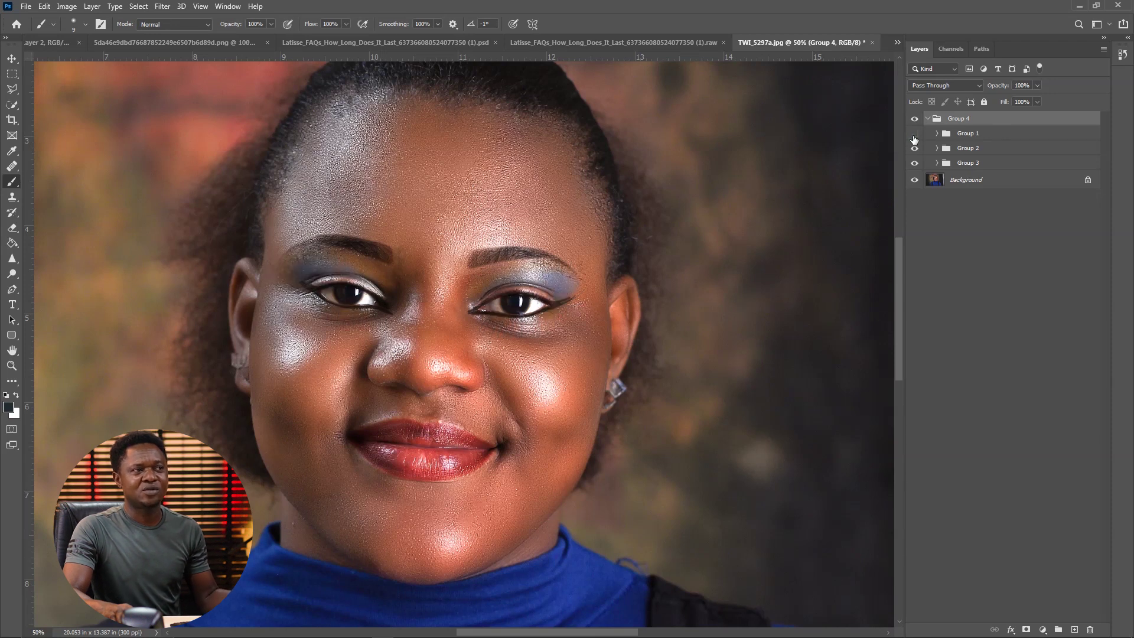
left_click(915, 135)
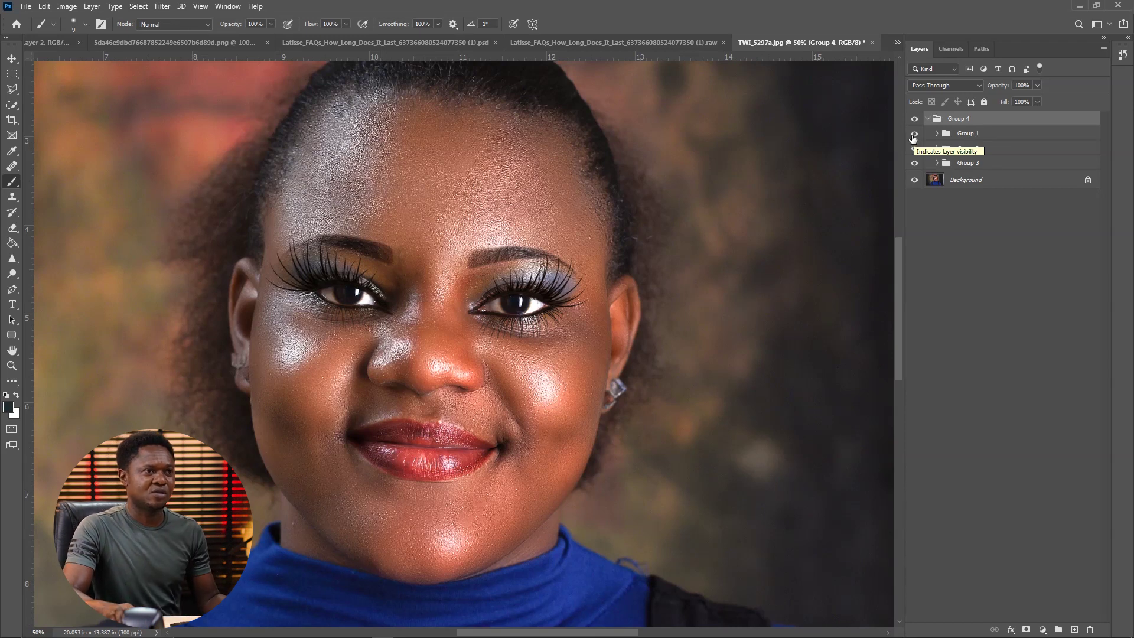
left_click(914, 136)
left_click(913, 137)
left_click(913, 137)
left_click(914, 137)
- Hide Group 2, Group 3 and Group 1 so the portrait shows without its makeup
left_click(914, 148)
left_click(915, 165)
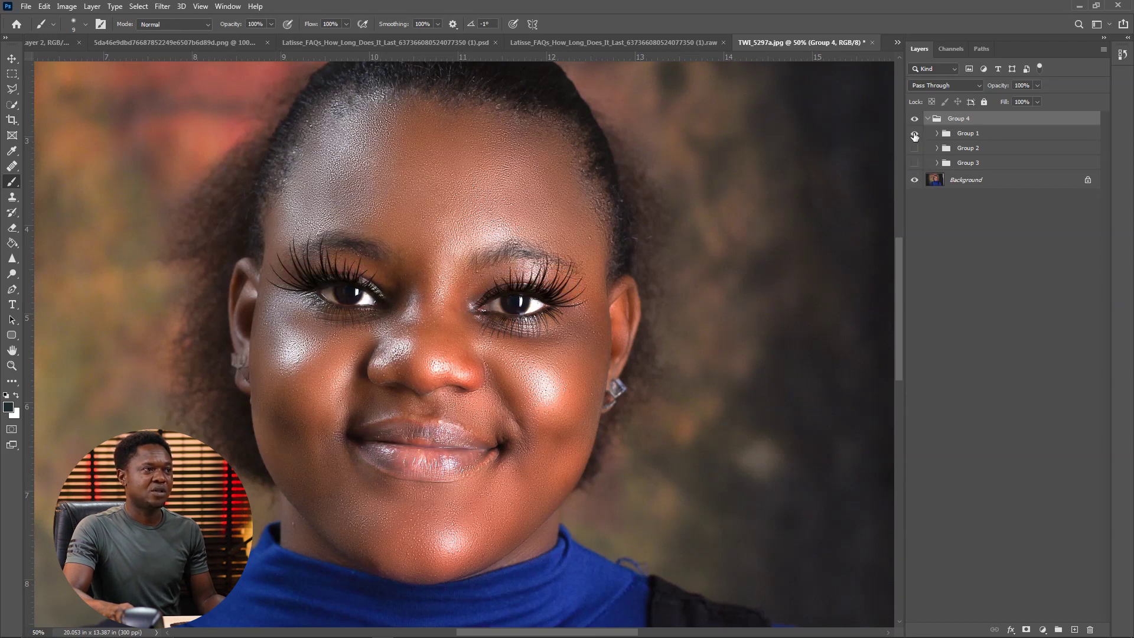
left_click(914, 137)
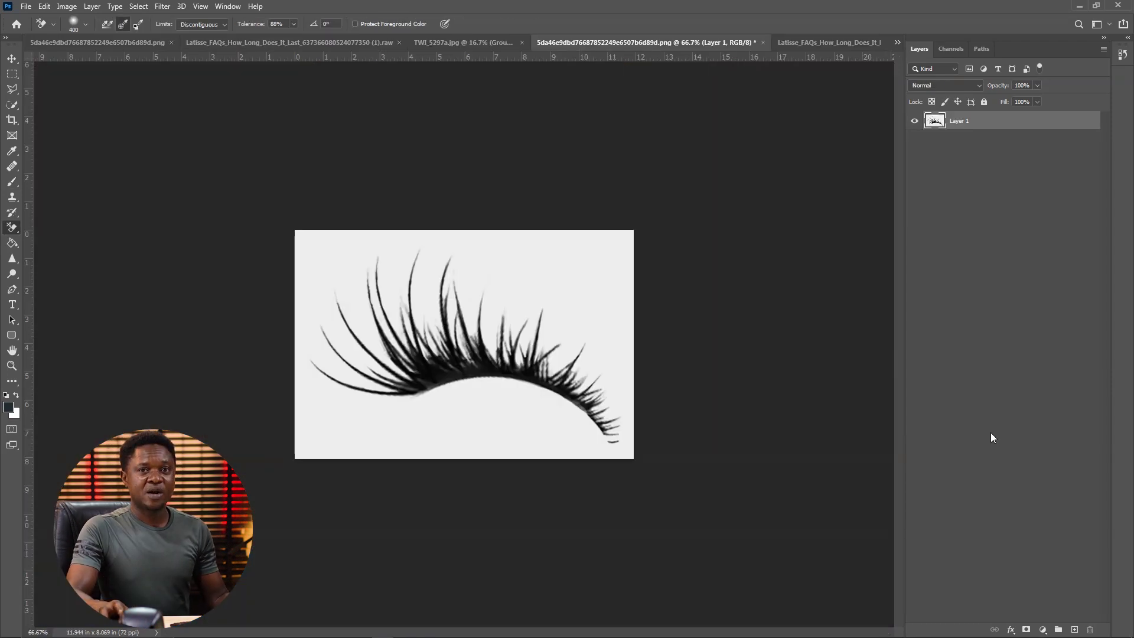
- Add an empty layer to the lash image and choose the Background Eraser Tool for use on Layer 1
left_click(1063, 625)
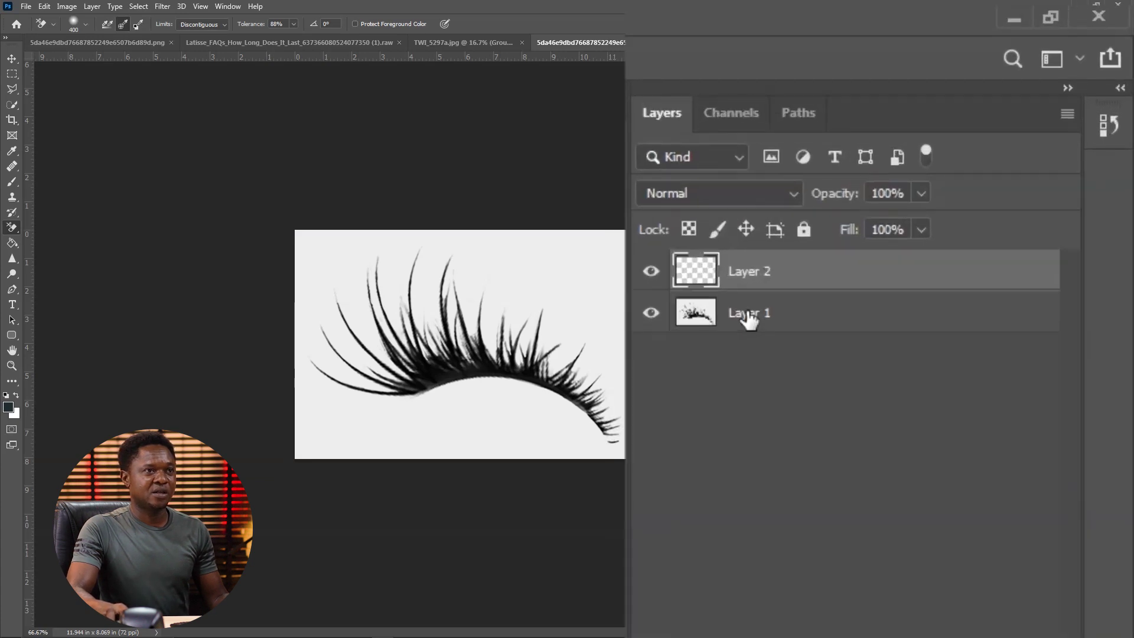
left_click(749, 319)
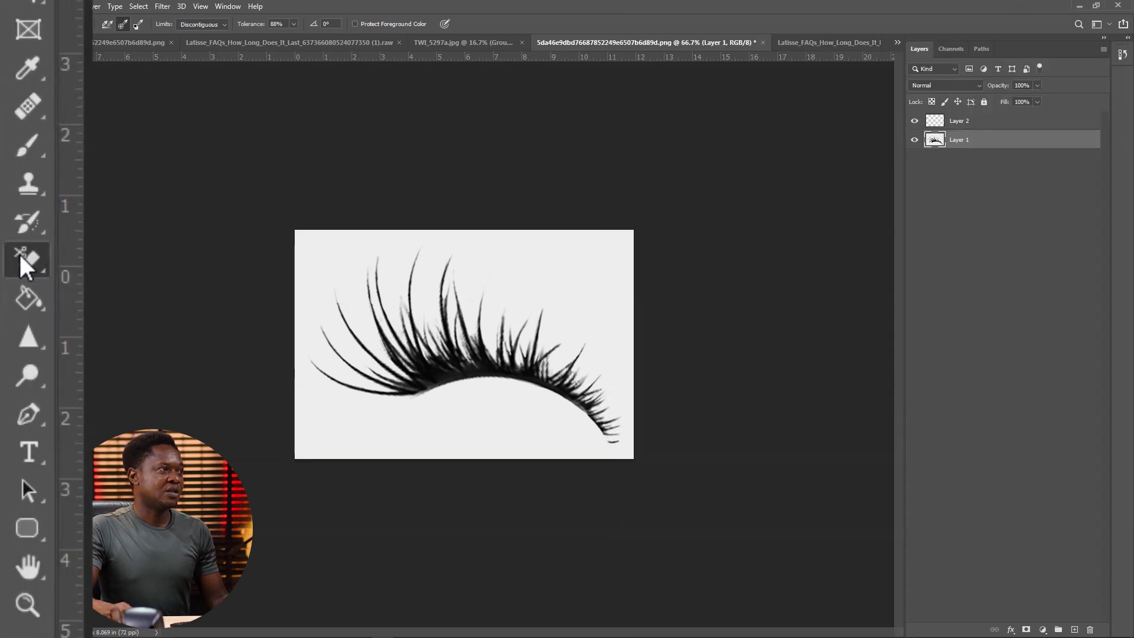
left_click(24, 263)
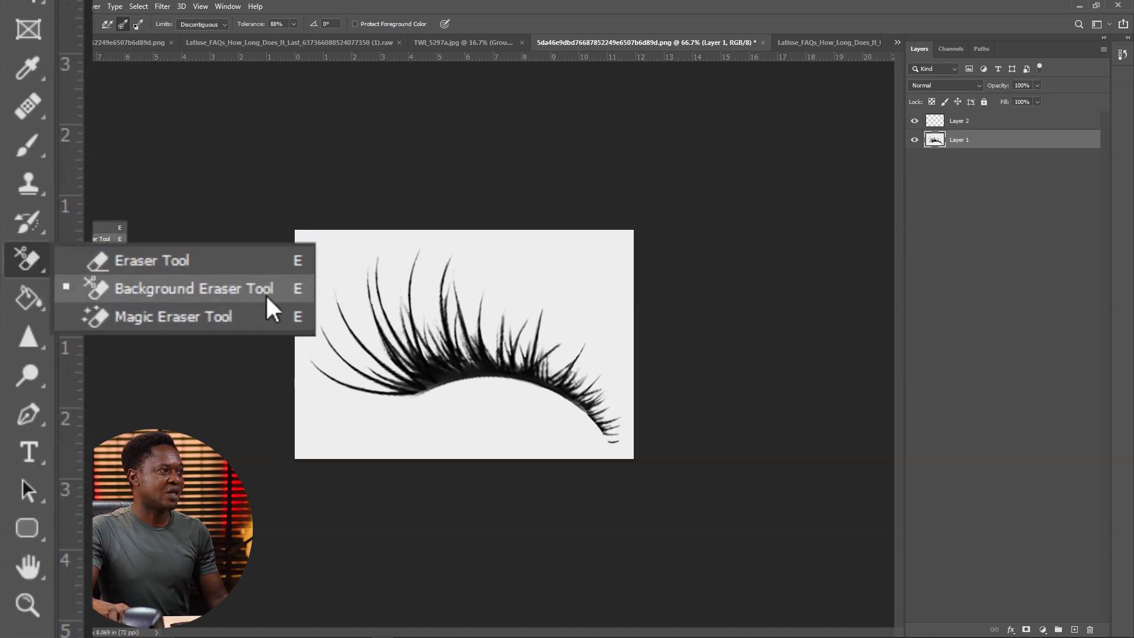
left_click(195, 291)
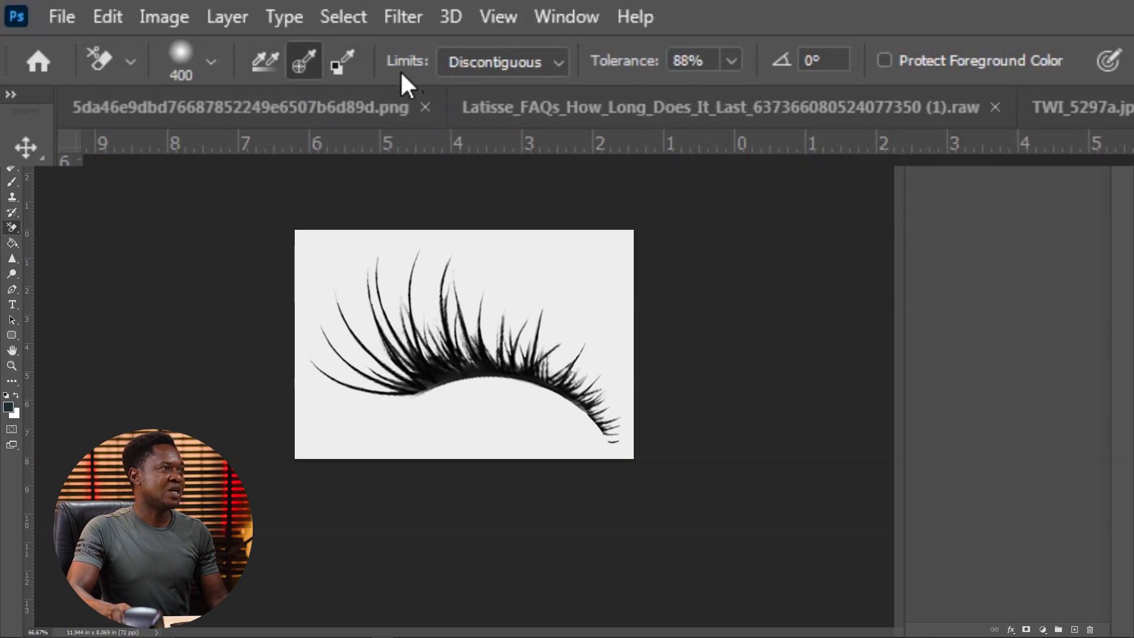
- Erase the light background around the lashes on Layer 1 using Discontiguous limits and 83% tolerance
left_click(556, 65)
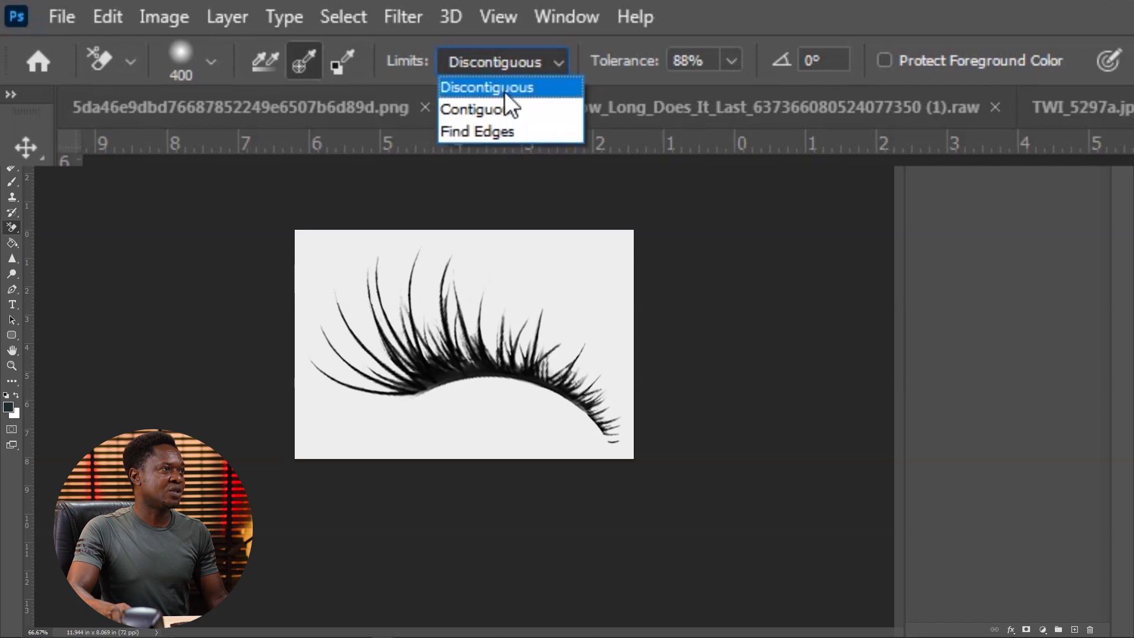
left_click(504, 89)
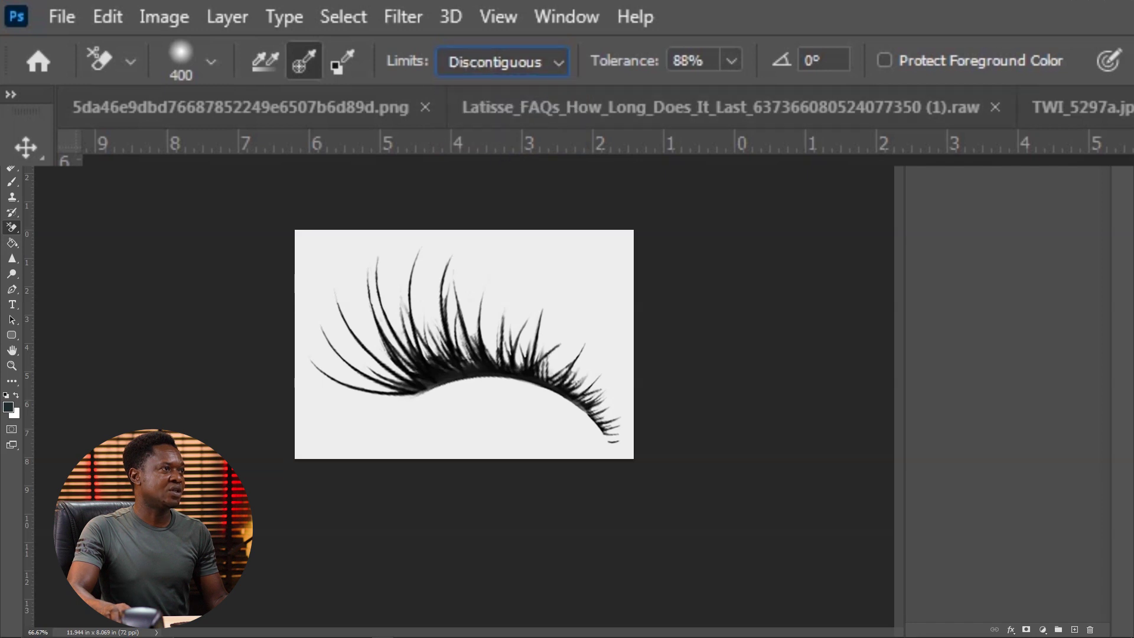
left_click(731, 59)
mouse_move(733, 93)
left_mouse_down()
mouse_move(613, 98)
mouse_move(725, 114)
left_mouse_up()
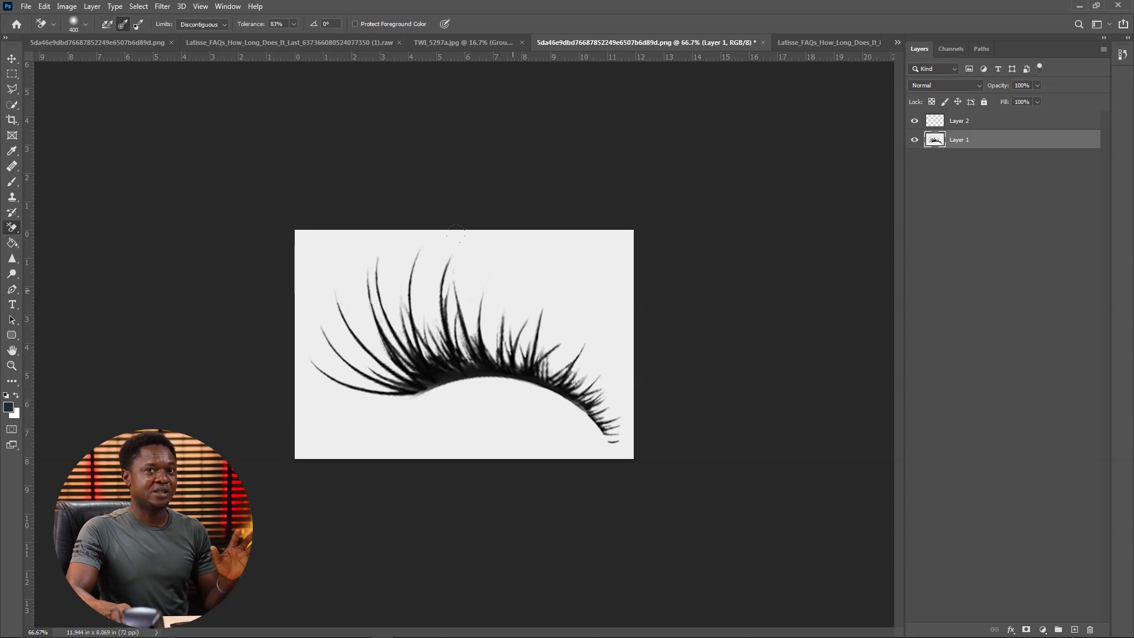
mouse_move(456, 233)
left_mouse_down()
mouse_move(532, 331)
mouse_move(540, 372)
mouse_move(609, 254)
mouse_move(555, 425)
left_mouse_up()
mouse_move(427, 320)
left_mouse_down()
mouse_move(381, 387)
mouse_move(265, 369)
mouse_move(328, 251)
left_mouse_up()
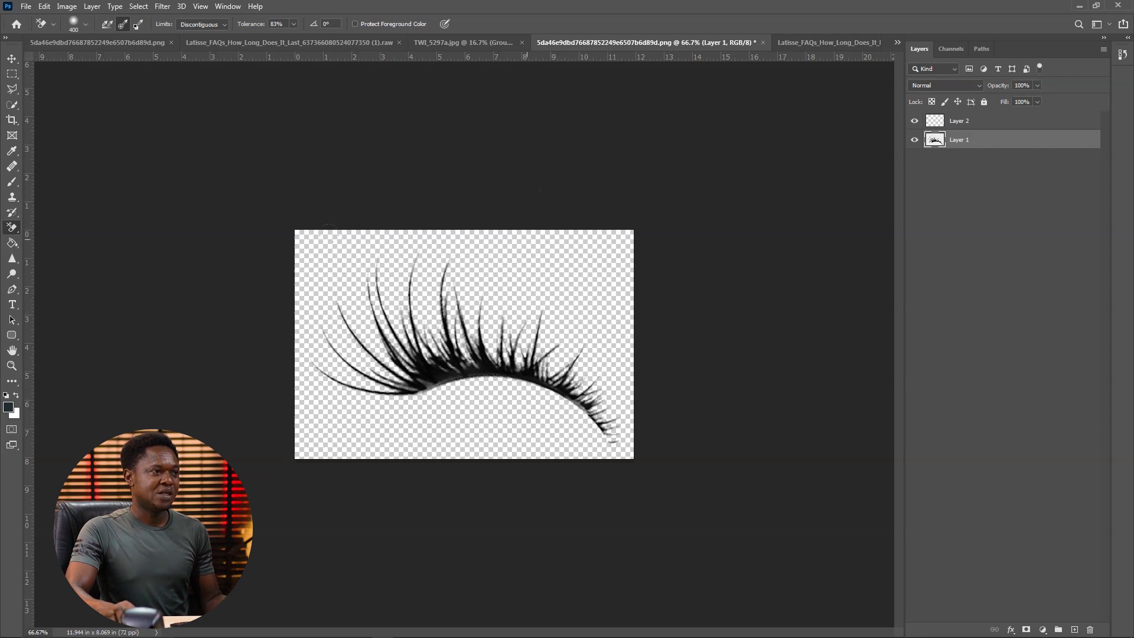
- Move the cut-out lashes from their document into the TWI_5297a.jpg portrait, over the face
left_click(12, 59)
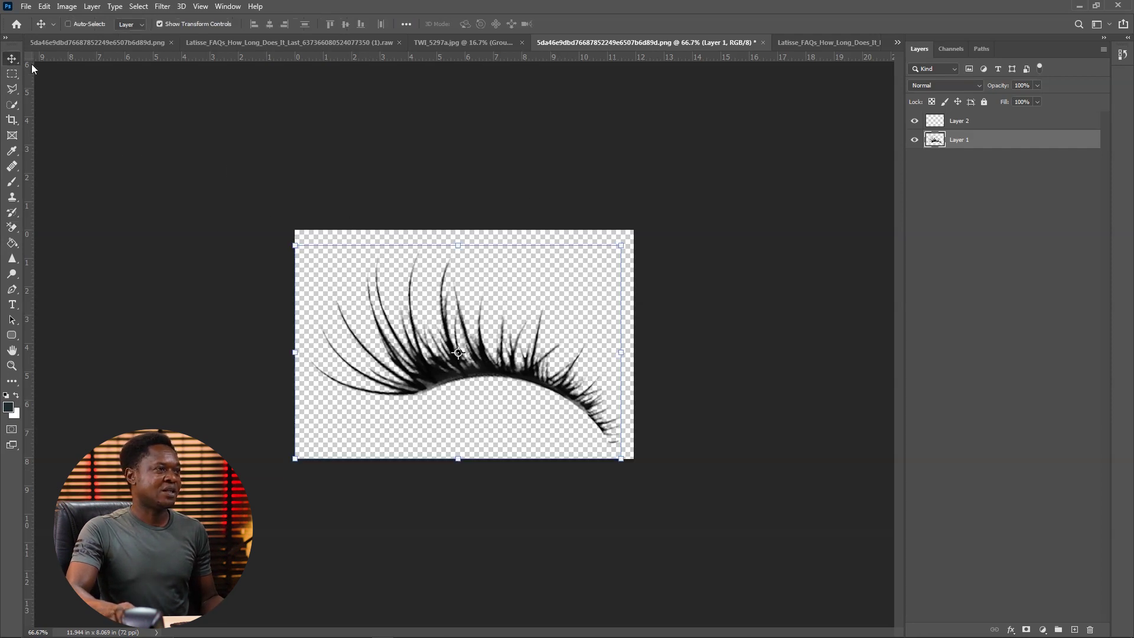
left_click_drag(415, 324, 456, 45)
left_click_drag(481, 321, 479, 369)
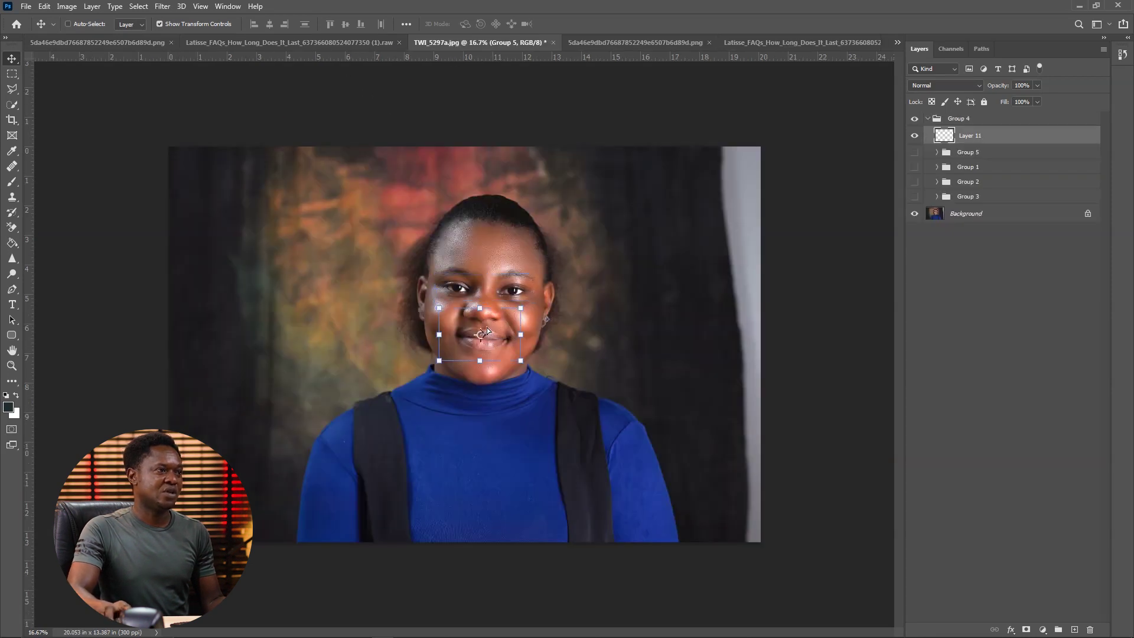
- Scale the lashes down proportionally with Free Transform and place them on the upper lid of the eye at the image's left
scroll(510, 323, "up", 5)
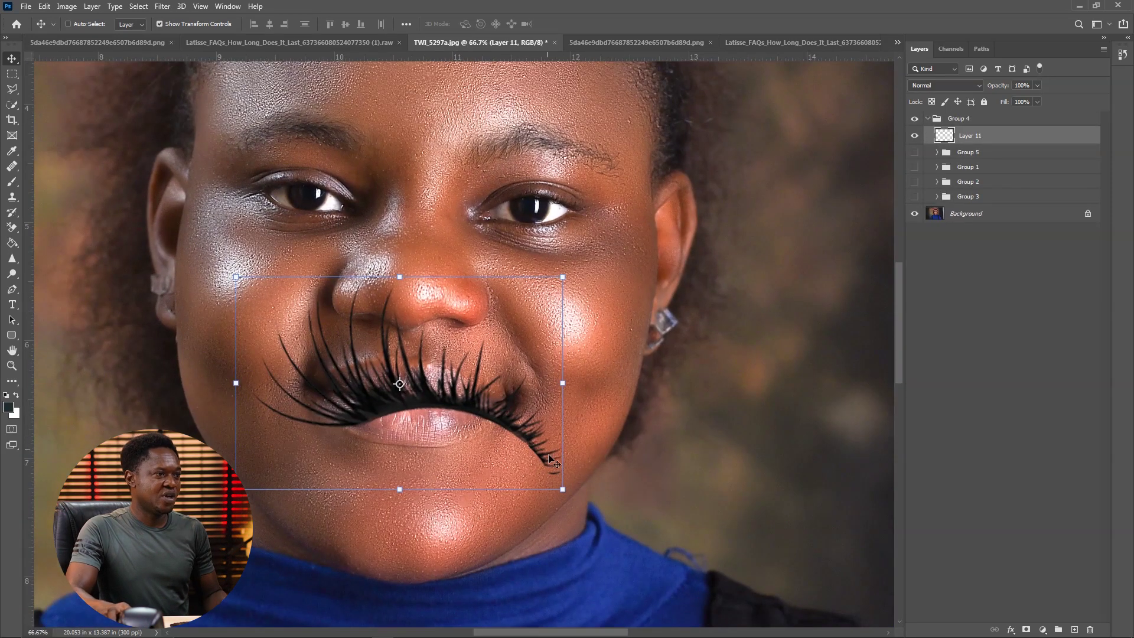
key("ctrl+t")
left_click_drag(562, 489, 442, 384)
left_click_drag(386, 350, 335, 168)
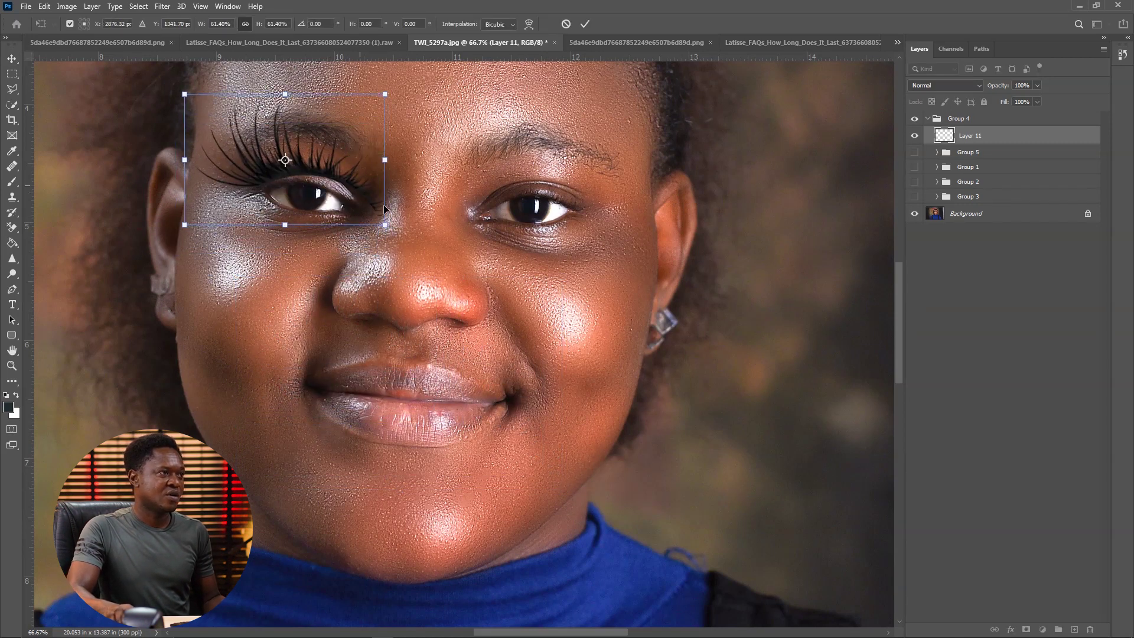
left_click_drag(385, 224, 368, 213)
left_click_drag(334, 180, 339, 193)
key("Return")
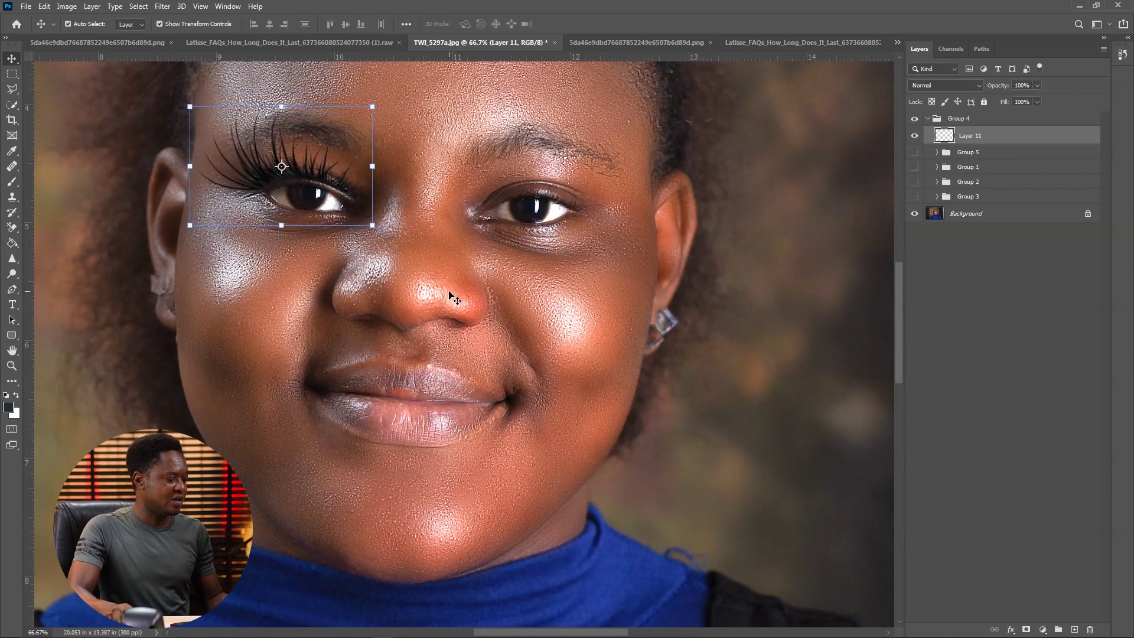
- Duplicate the lash layer and move the copy below the eye at the image's right
key("ctrl+j")
left_click_drag(319, 176, 580, 283)
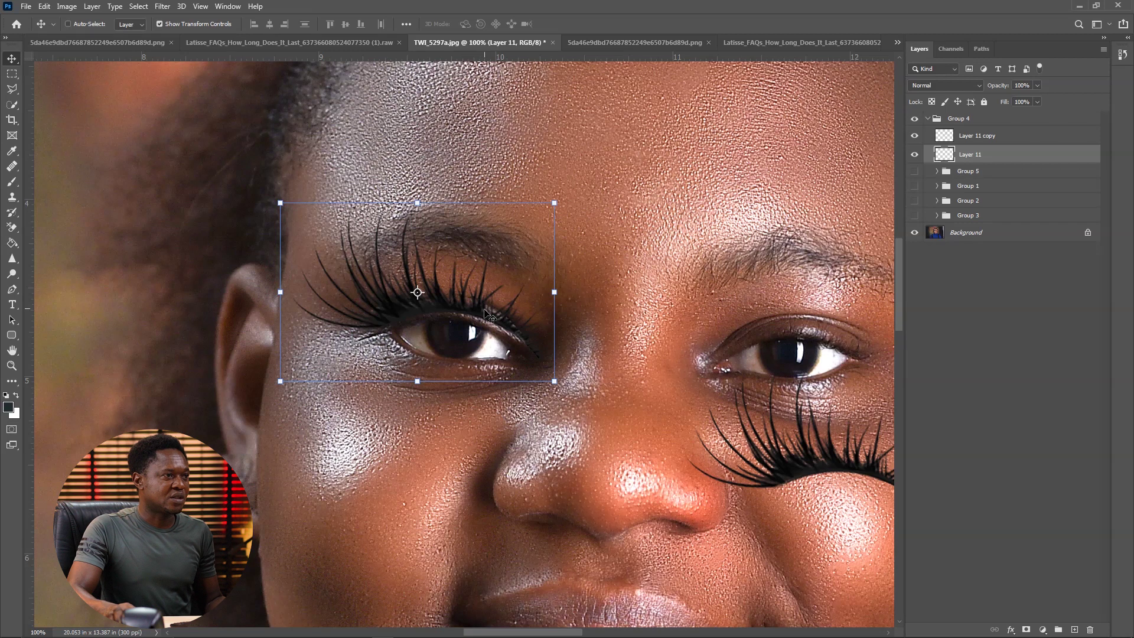
- Nudge the original lash layer on the left eye and pull its lower corners inward to fit the upper lid's curve
mouse_move(484, 313)
left_mouse_down()
mouse_move(500, 318)
mouse_move(476, 296)
left_mouse_up()
key("ctrl+plus")
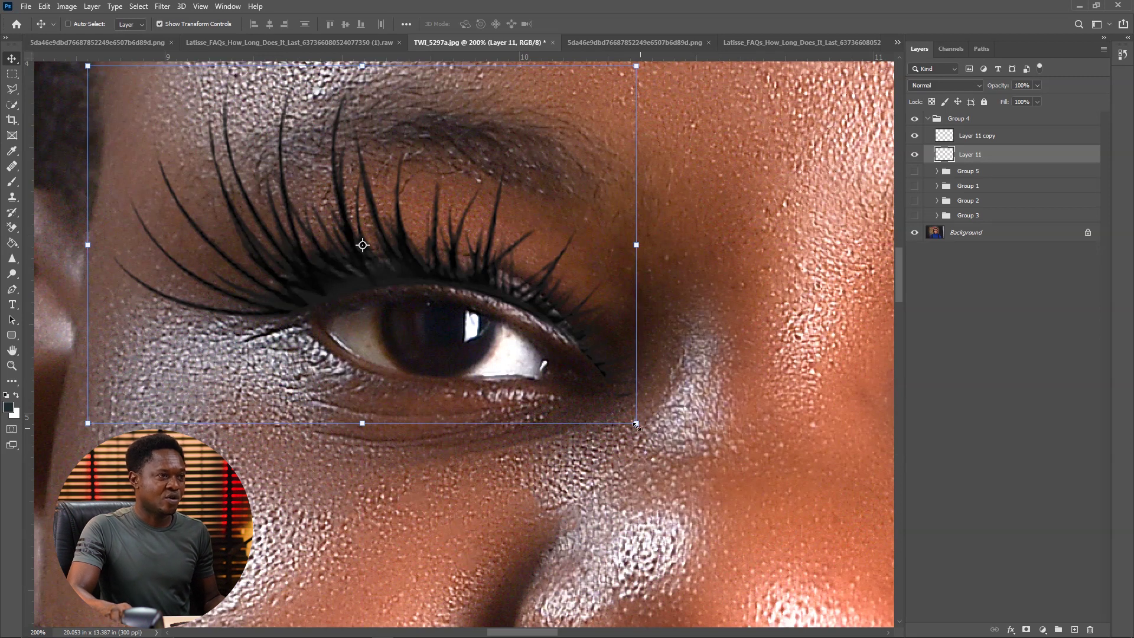
left_click_drag(637, 425, 598, 425)
left_click_drag(591, 423, 587, 420)
left_click_drag(87, 424, 106, 412)
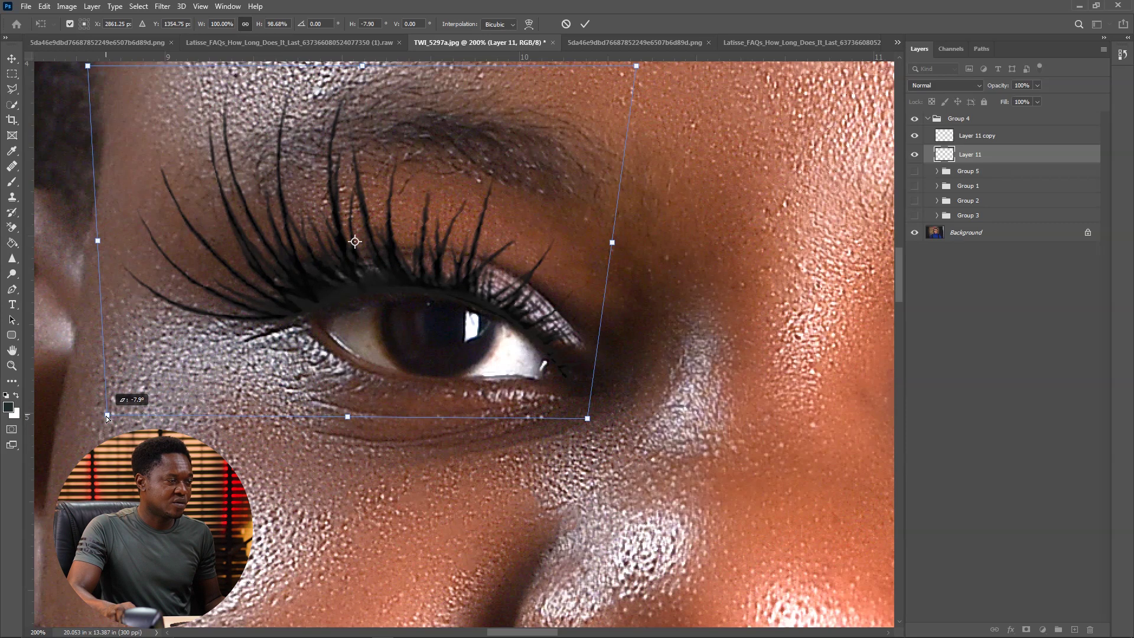
key("ctrl+minus")
key("ctrl+minus")
key("ctrl+minus")
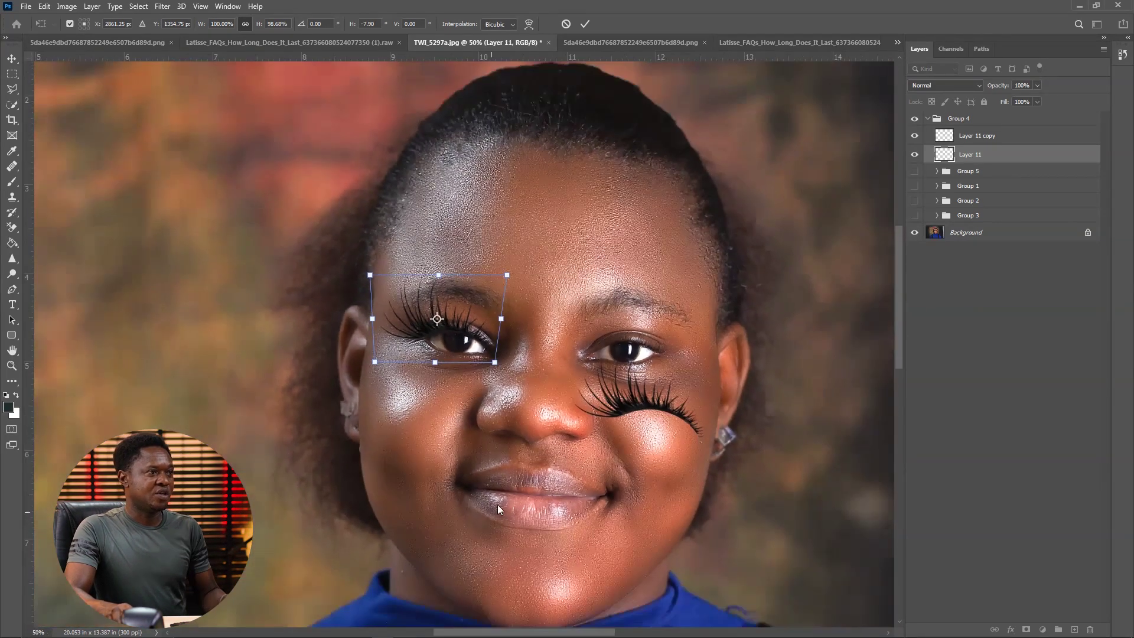
key("ctrl+plus")
left_click_drag(612, 443, 607, 459)
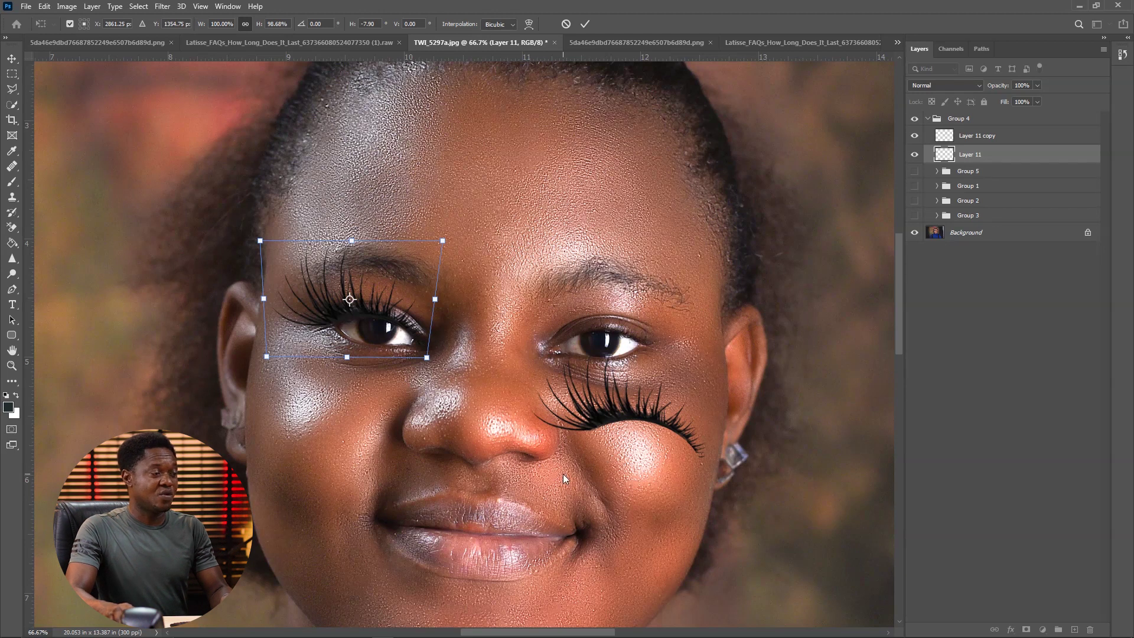
key("Return")
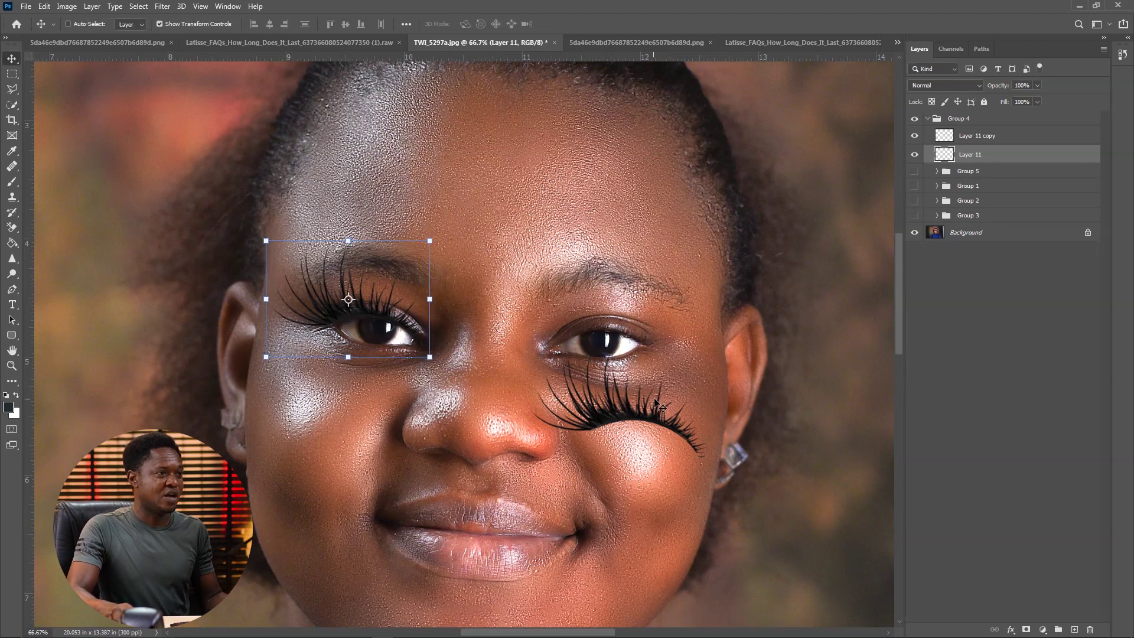
- Move the Layer 11 copy lashes up onto the forehead and flip them horizontally with Free Transform
left_click(974, 135)
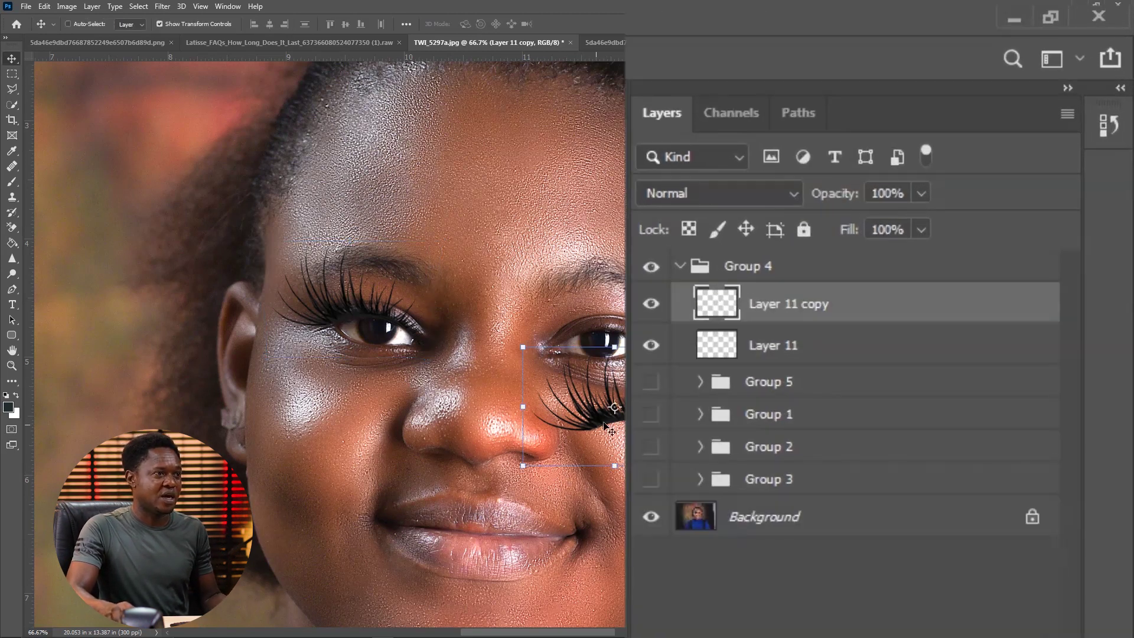
left_click_drag(665, 423, 567, 179)
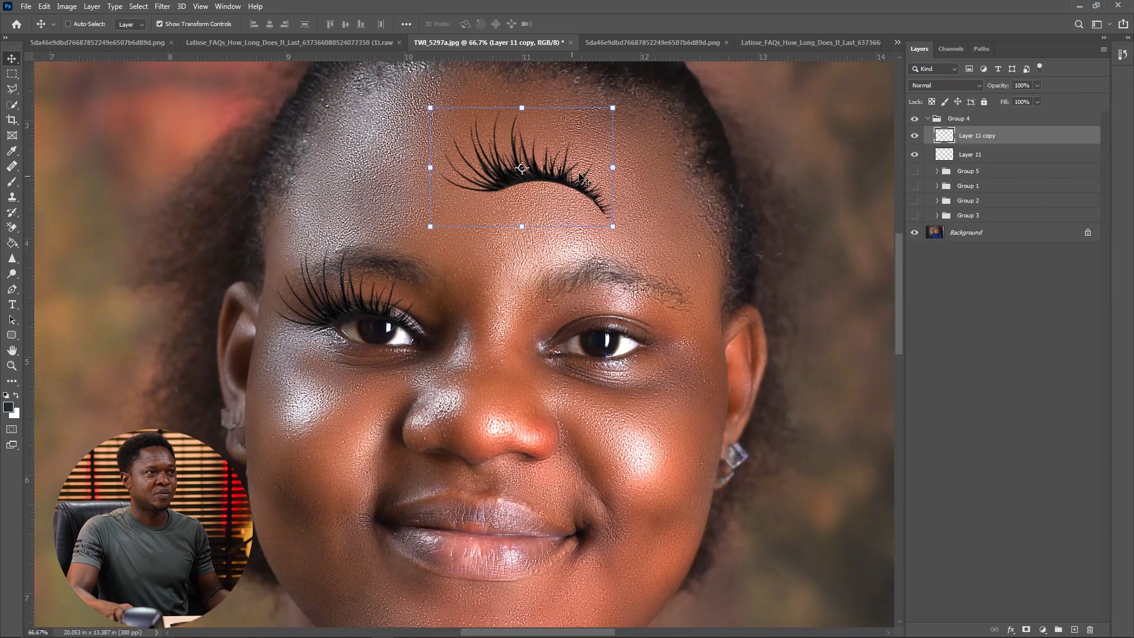
key("ctrl+t")
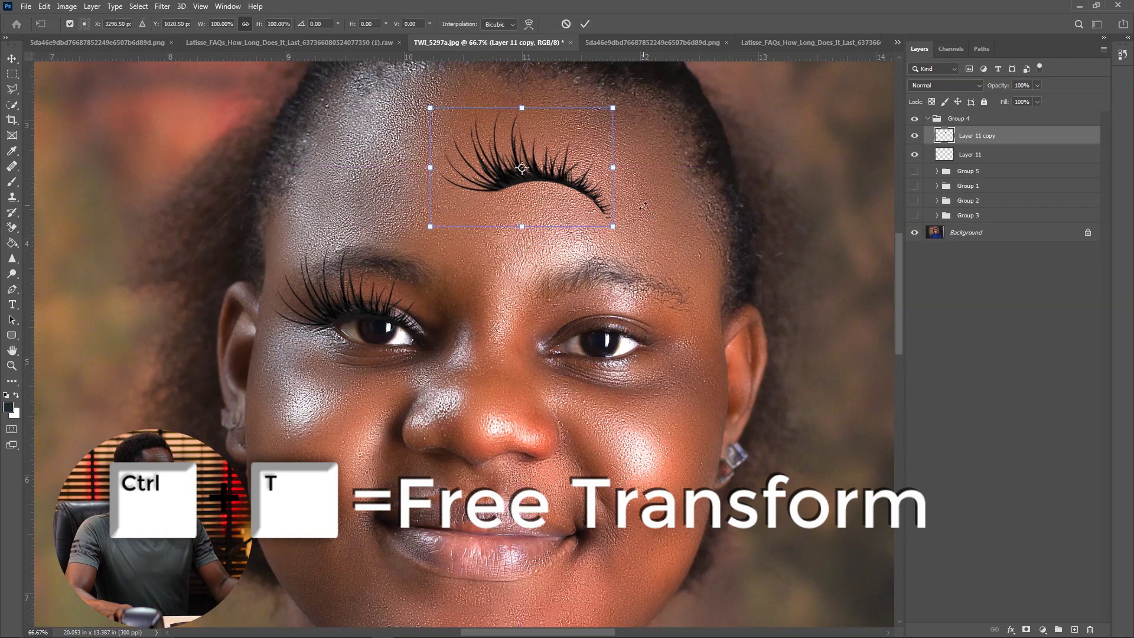
right_click(551, 175)
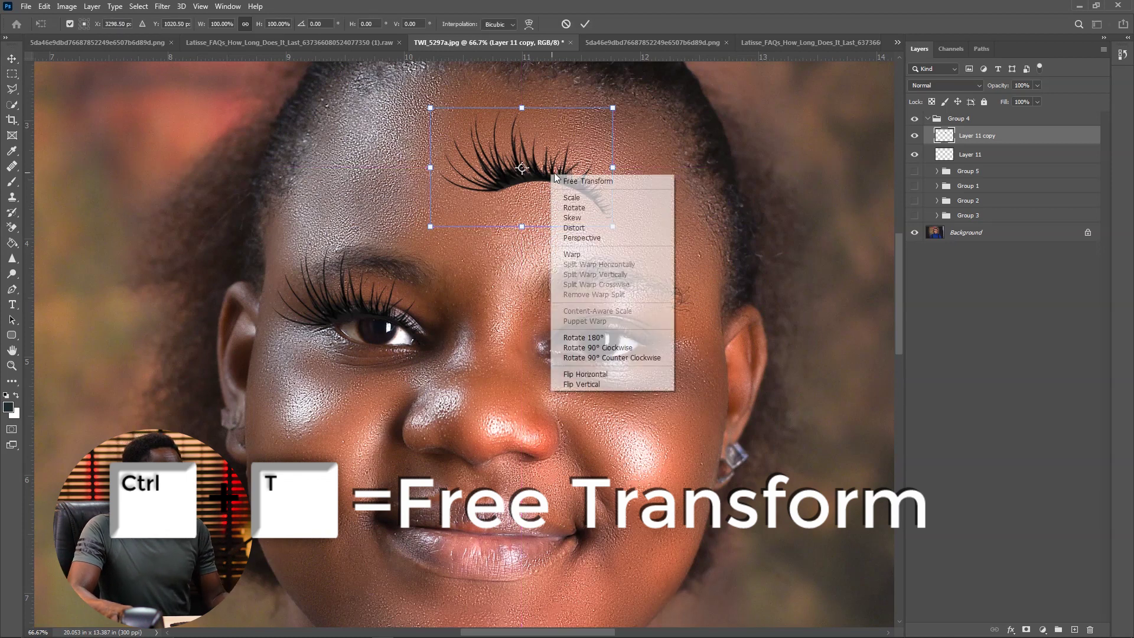
left_click(600, 374)
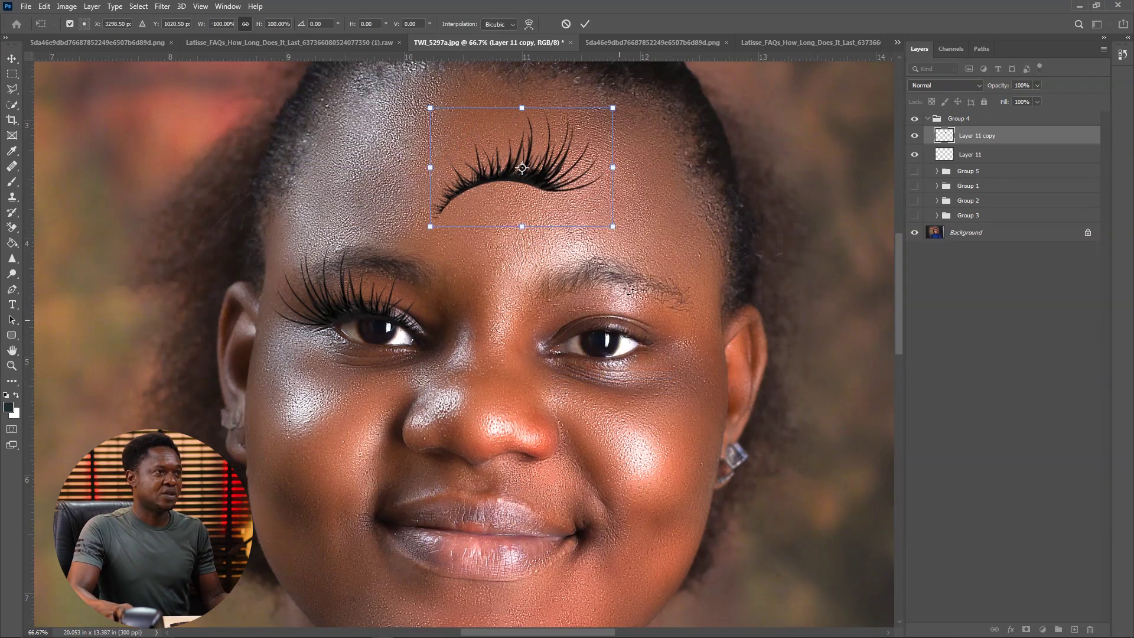
- Place the flipped lashes on the upper lid of the eye at the image's right, rotated clockwise and scaled to about 95 percent
left_click_drag(549, 180, 670, 311)
left_click_drag(742, 241, 752, 256)
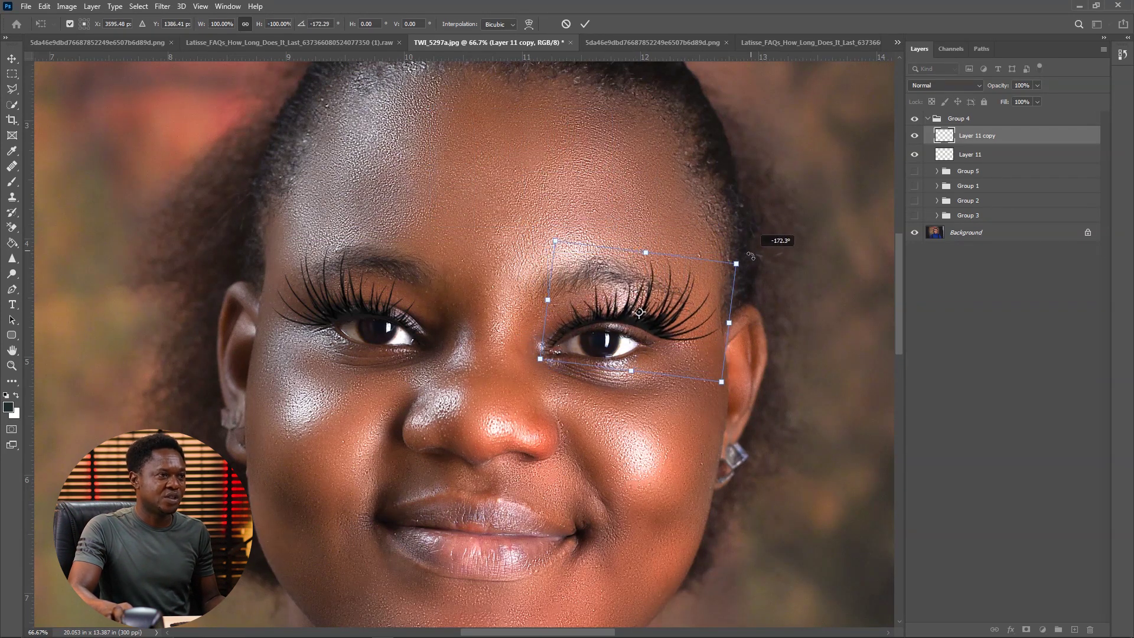
left_click_drag(684, 294, 686, 297)
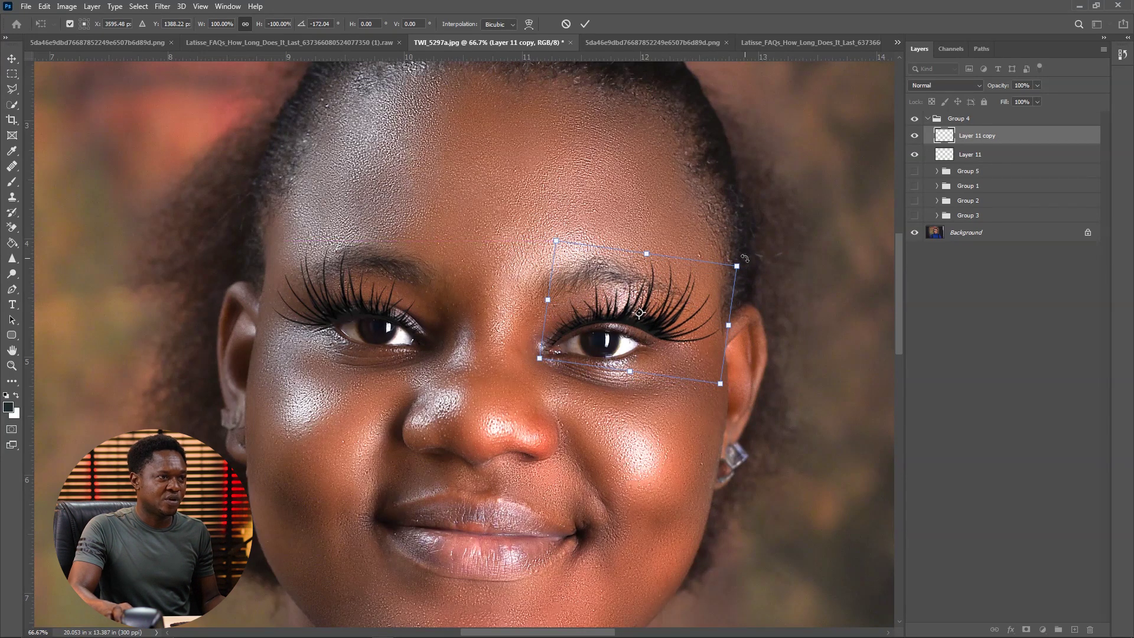
left_click_drag(745, 258, 748, 264)
left_click_drag(701, 306, 701, 311)
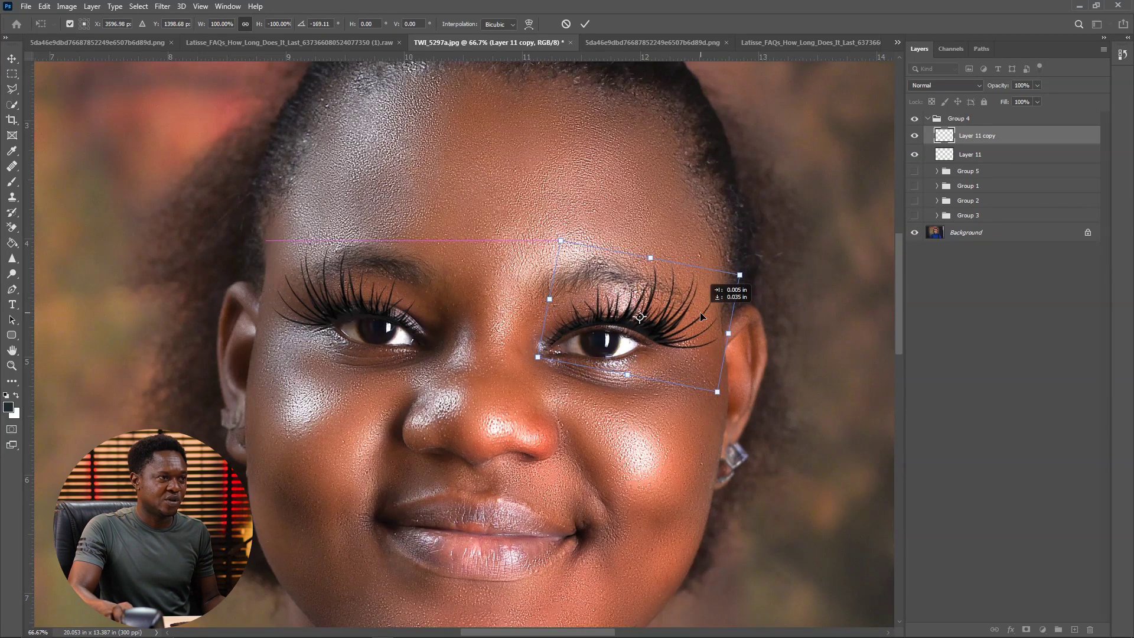
left_click_drag(740, 274, 729, 279)
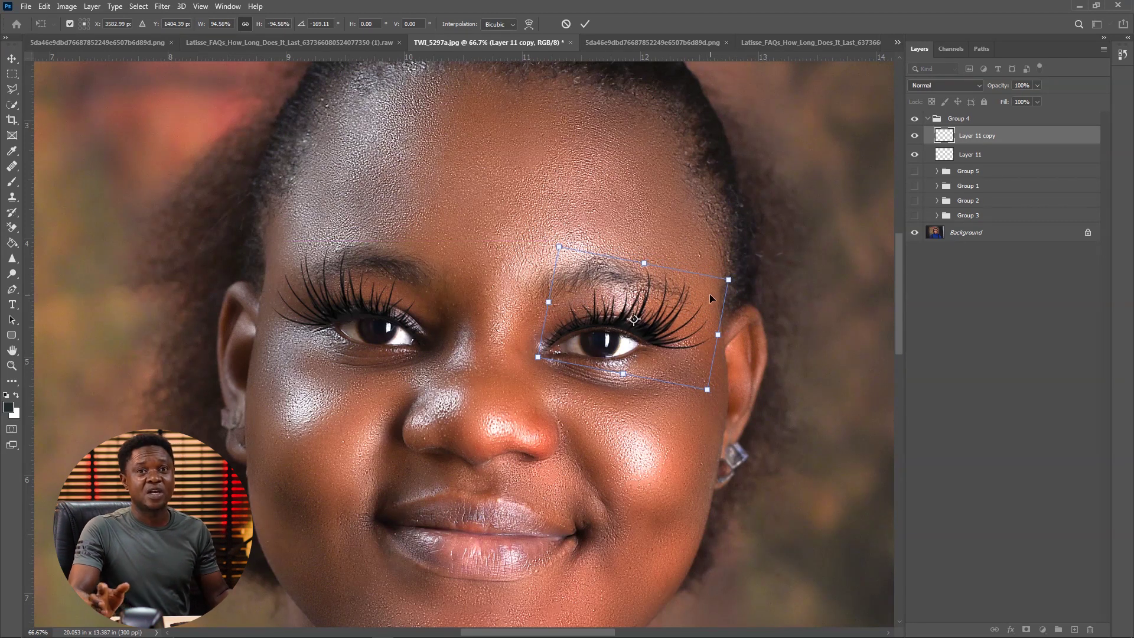
- Scale the flipped lashes to about 88 percent, seat them on the lid line, and distort the lower corners slightly outward to fit
left_click_drag(663, 337, 229, 394)
scroll(671, 340, "up", 5)
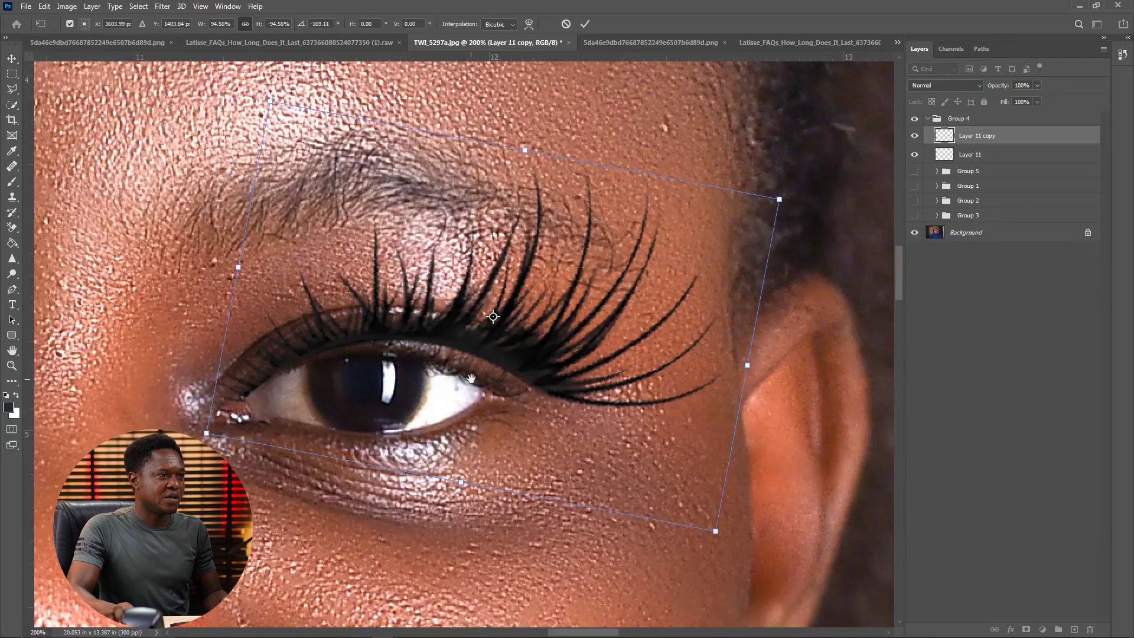
left_click_drag(719, 530, 683, 511)
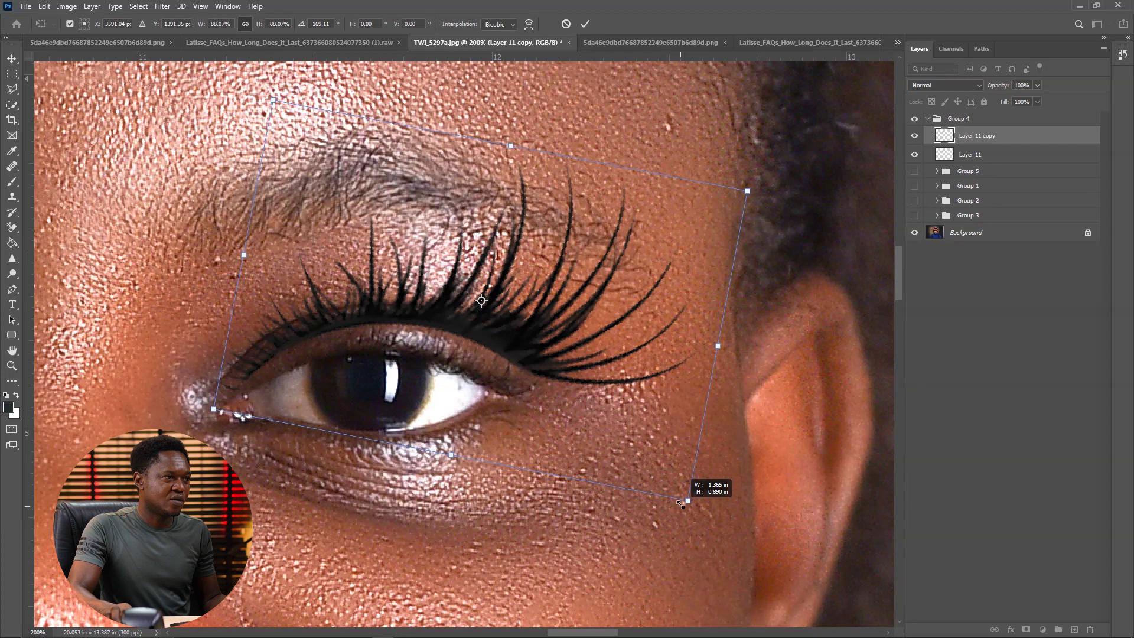
left_click_drag(572, 373, 551, 395)
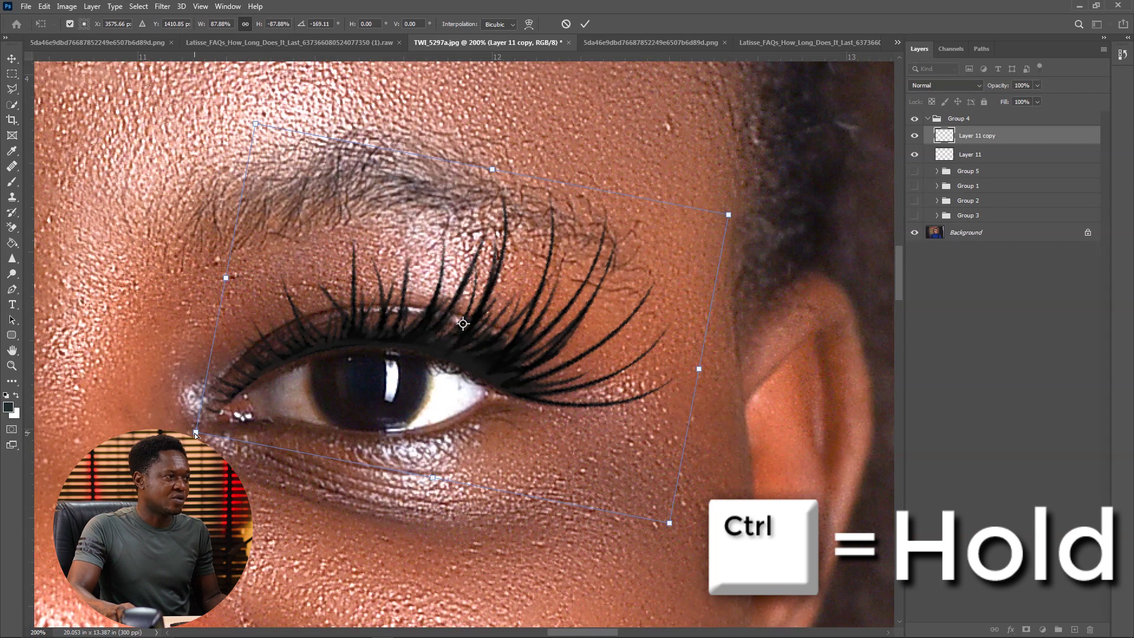
left_click_drag(196, 434, 190, 437)
mouse_move(671, 524)
left_mouse_down()
mouse_move(656, 524)
mouse_move(676, 521)
left_mouse_up()
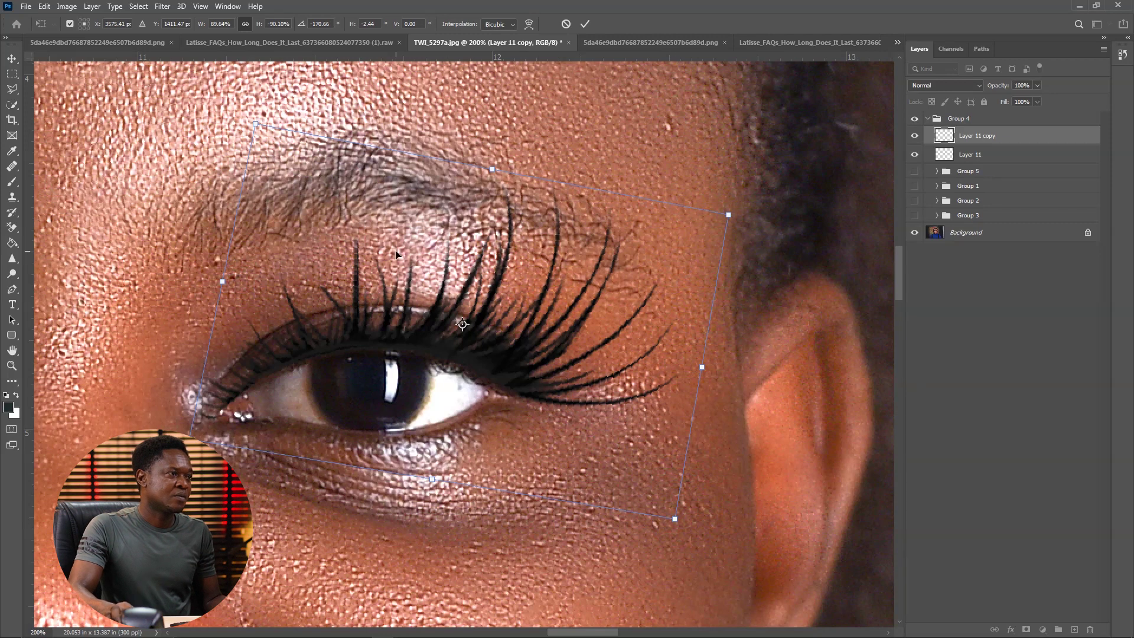
key("Return")
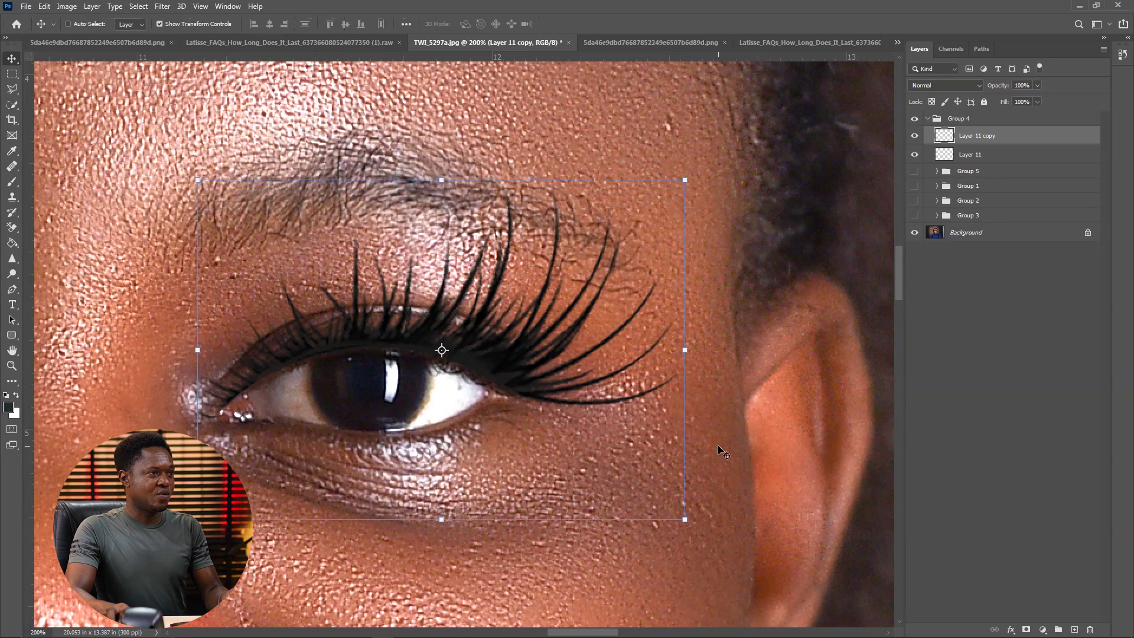
- Group Layer 11 and Layer 11 copy, the two upper lash layers, together
key("ctrl+minus")
key("ctrl+minus")
key("ctrl+minus")
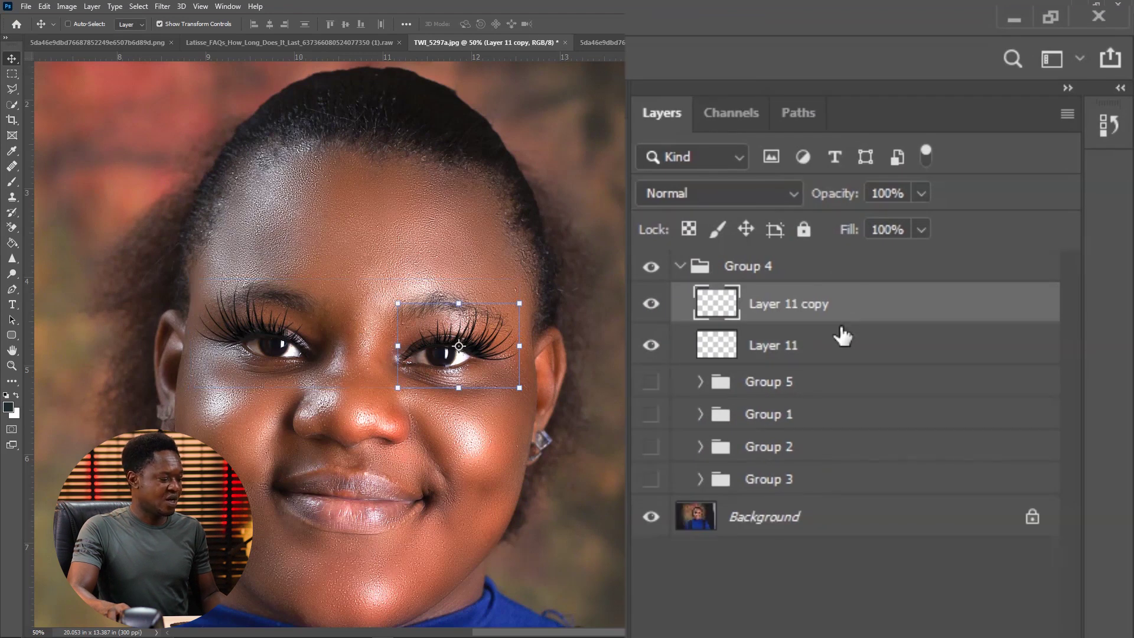
left_click(812, 345, "shift")
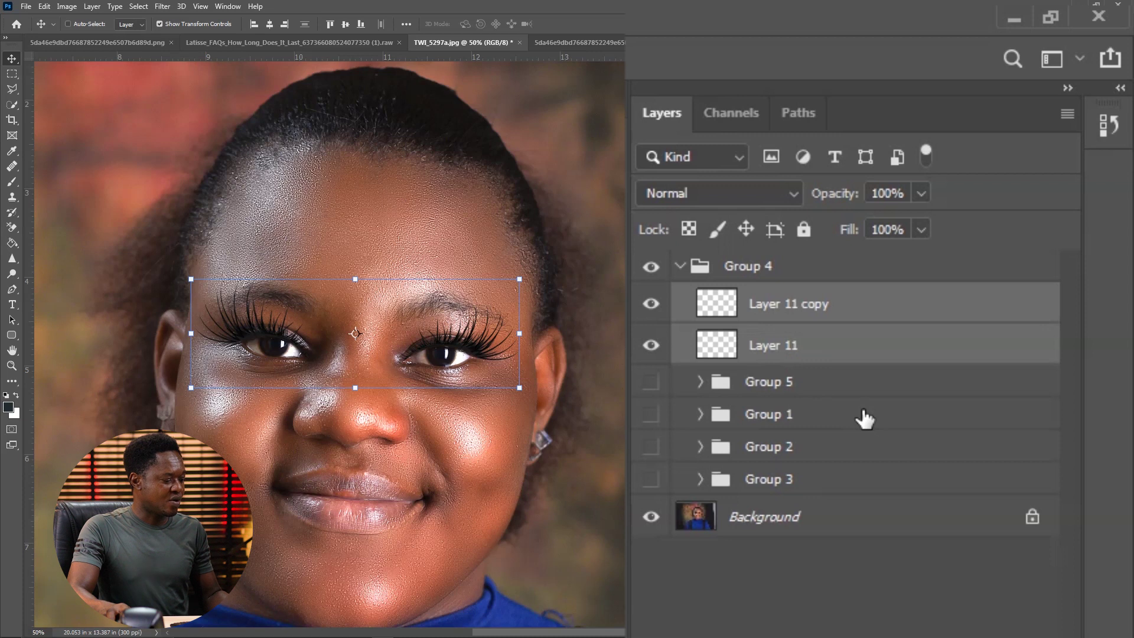
key("ctrl+g")
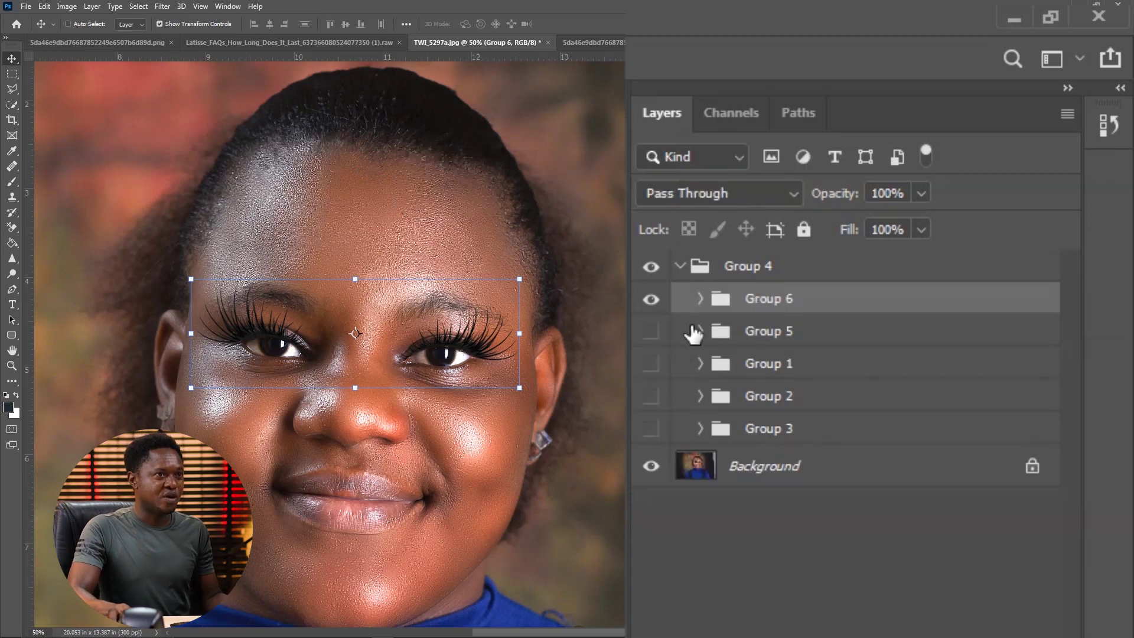
- Toggle the visibility of the upper lash group to compare the portrait with and without lashes
left_click(651, 300)
left_click(651, 299)
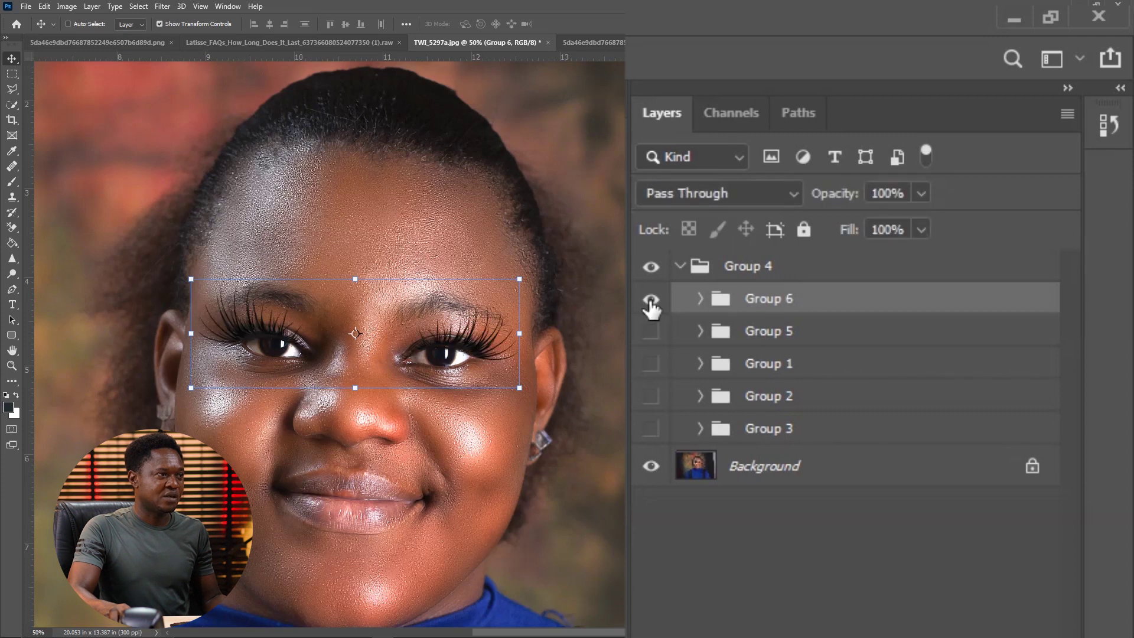
left_click(651, 299)
left_click(651, 300)
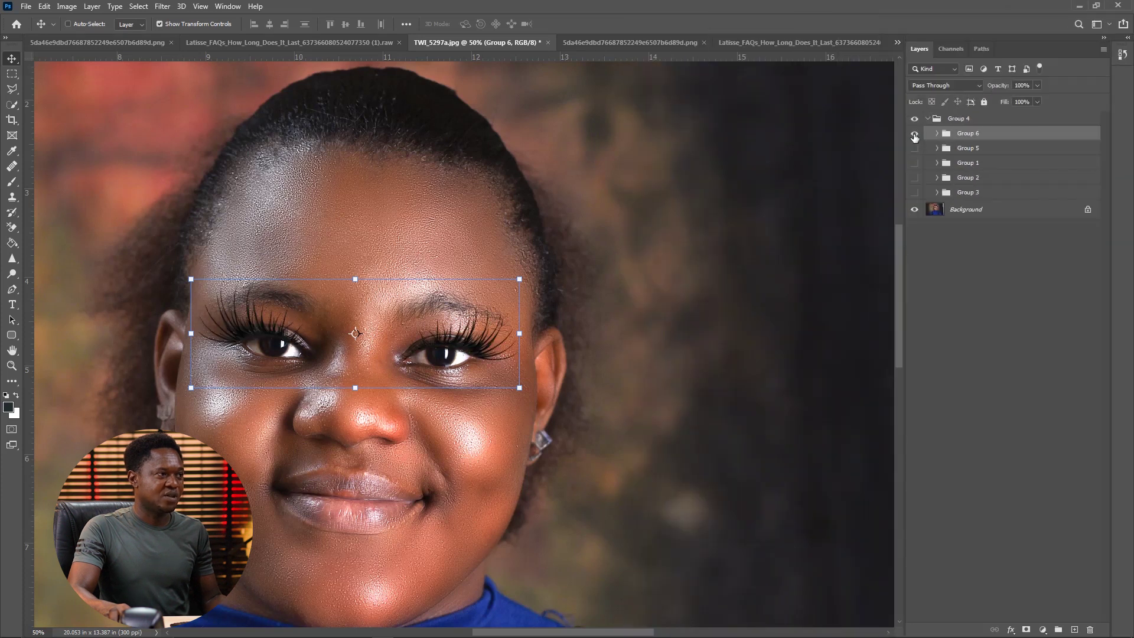
- Bring the lower lashes from the Latisse stock document into the TWI_5297a.jpg portrait, over the lower face
key("ctrl+minus")
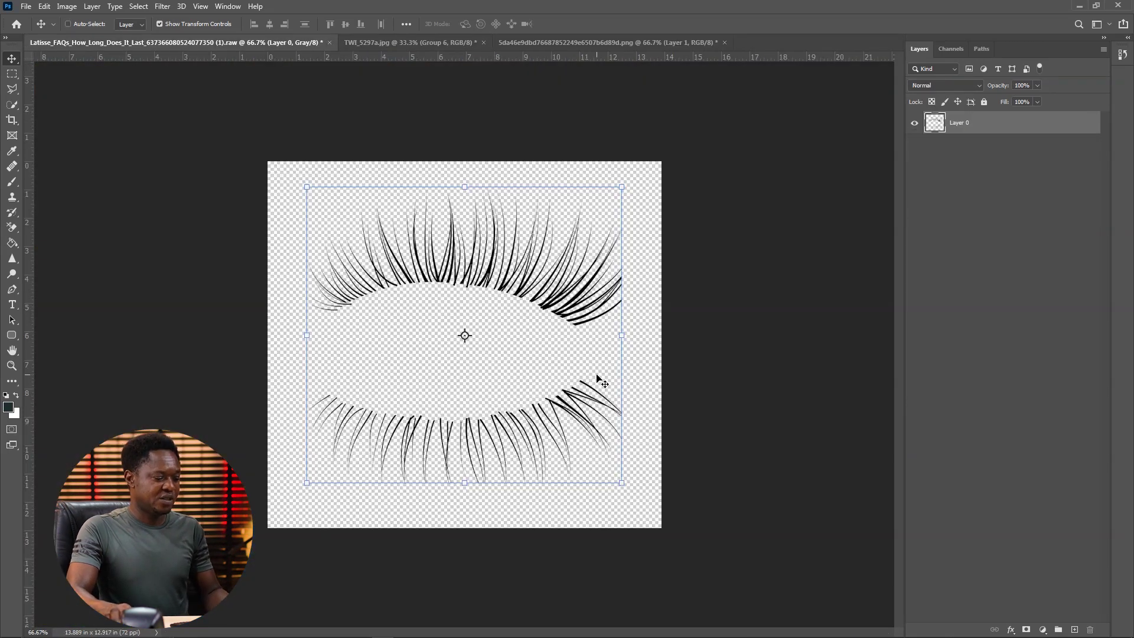
key("ctrl+plus")
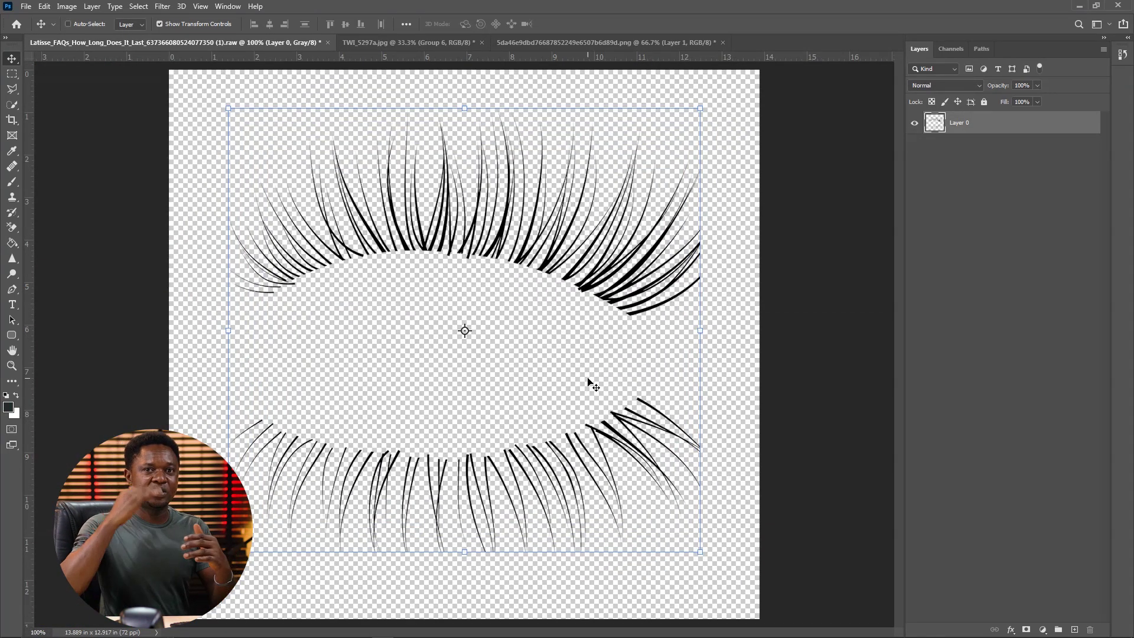
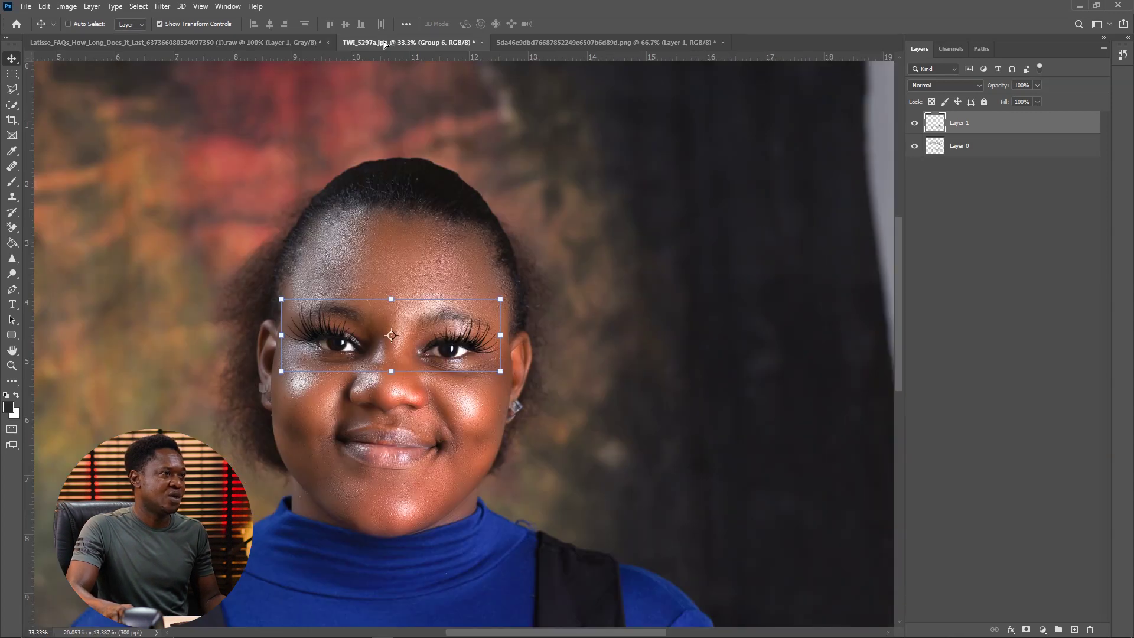
left_click_drag(466, 417, 470, 410)
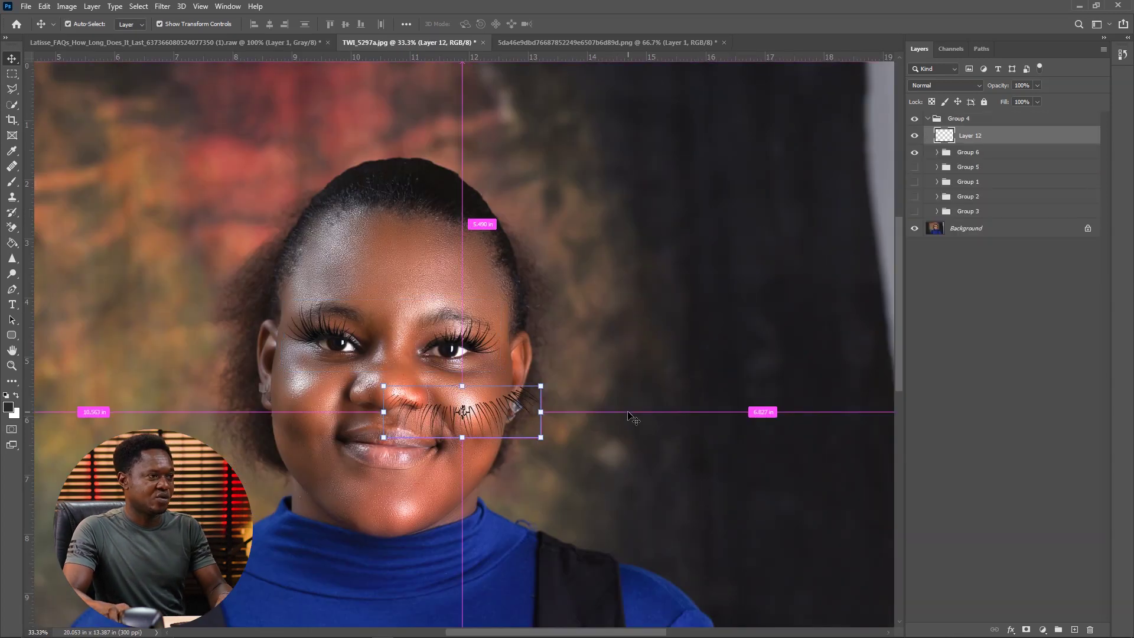
- Scale the lower lashes down proportionally and position them along the lower lid of the eye at the image's right
key("ctrl+plus")
key("ctrl+plus")
key("ctrl+plus")
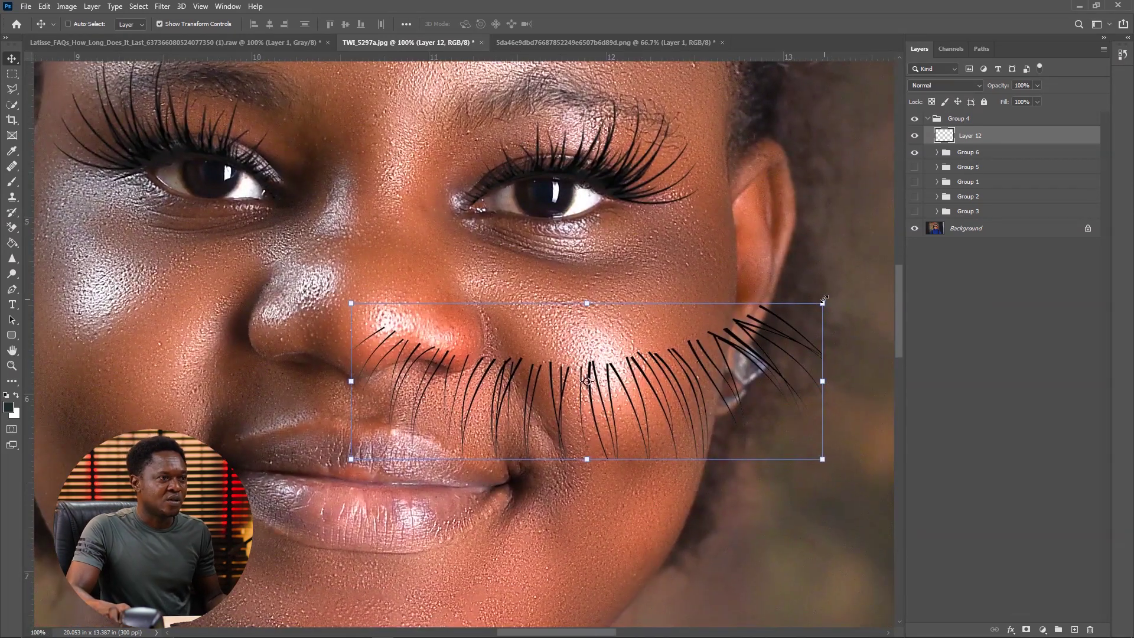
left_click_drag(824, 298, 605, 372)
left_click_drag(561, 412, 629, 262)
left_click_drag(611, 295, 627, 241)
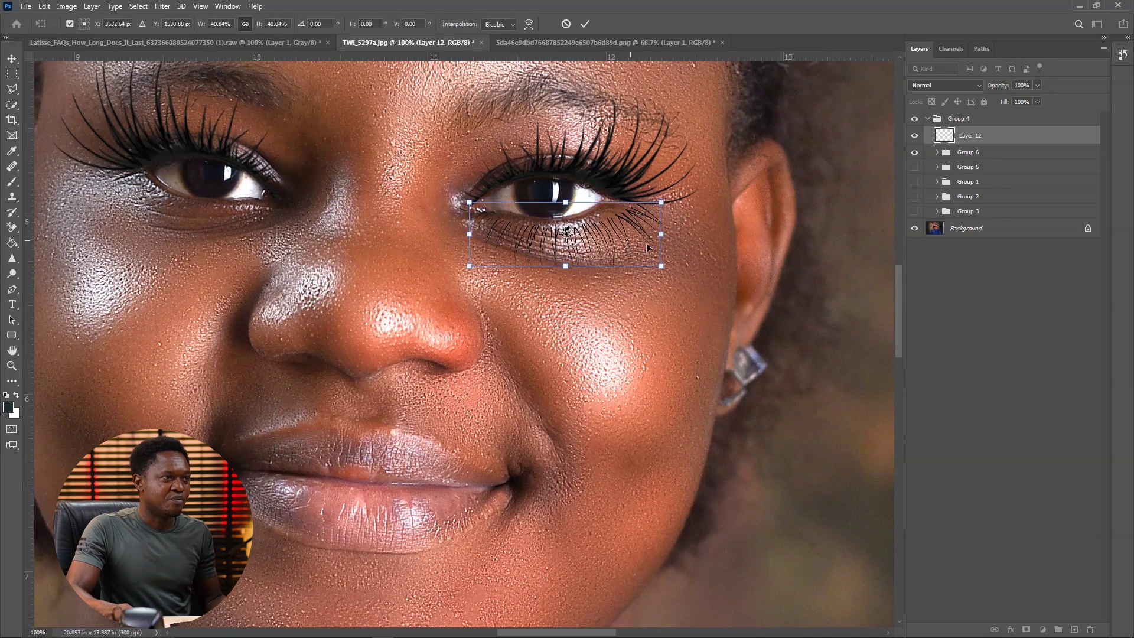
left_click_drag(662, 201, 621, 223)
key("Return")
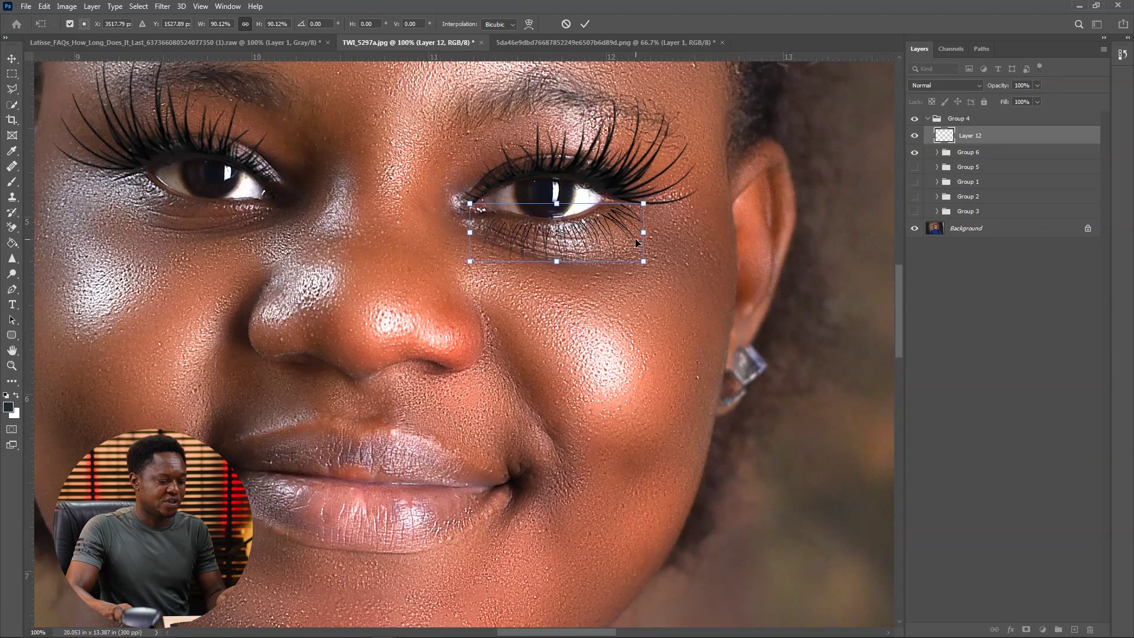
- Distort the corners of the lower lashes so they follow the curve of the lower lid, and apply the transform
key("ctrl+plus")
left_click_drag(652, 284, 648, 444)
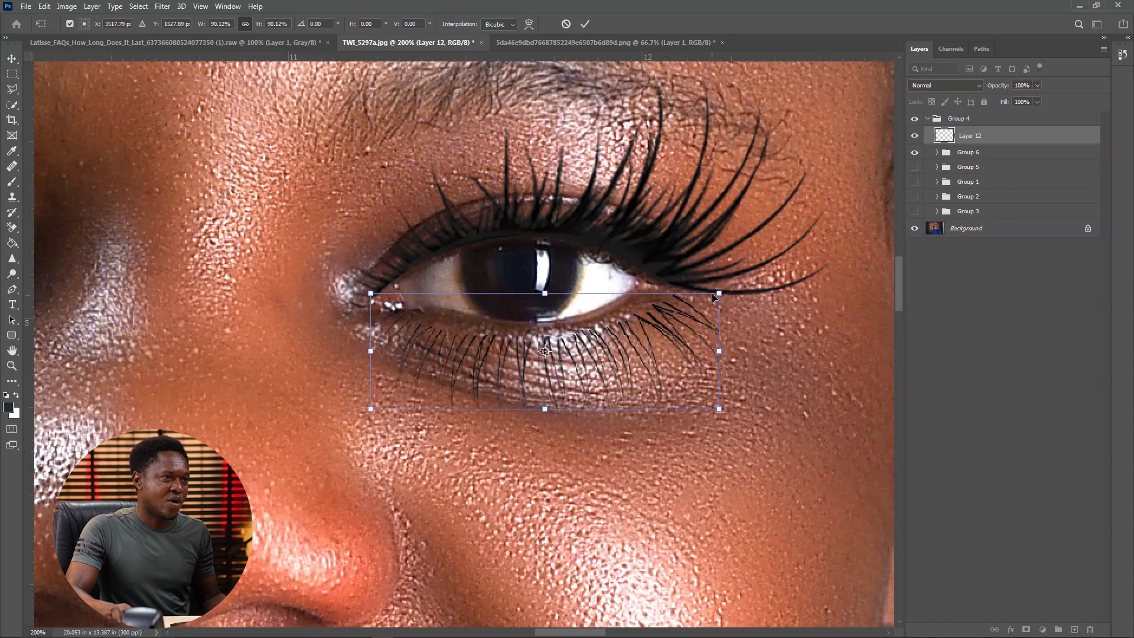
mouse_move(719, 293)
left_mouse_down()
mouse_move(693, 285)
mouse_move(704, 286)
left_mouse_up()
left_click_drag(720, 411, 710, 400)
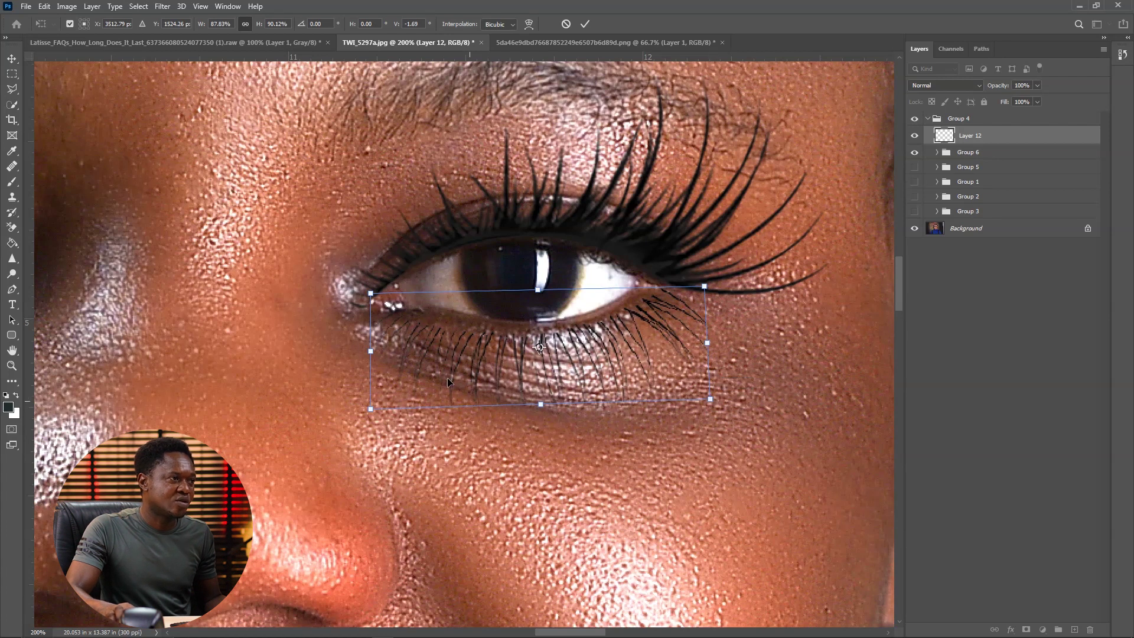
left_click_drag(371, 409, 372, 404)
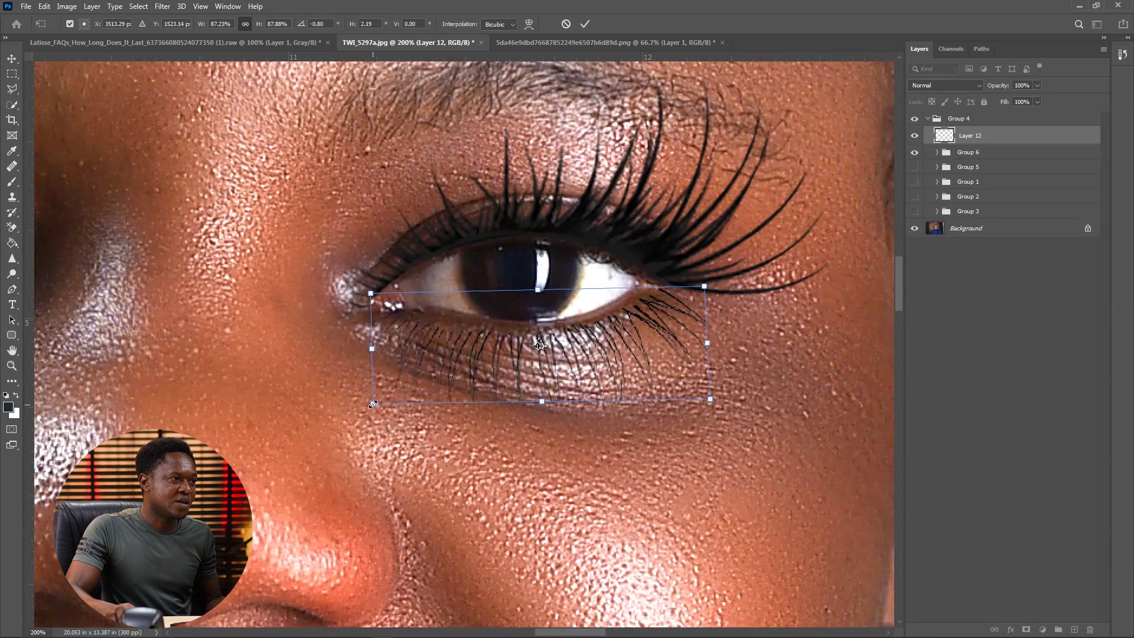
left_click_drag(373, 407, 384, 398)
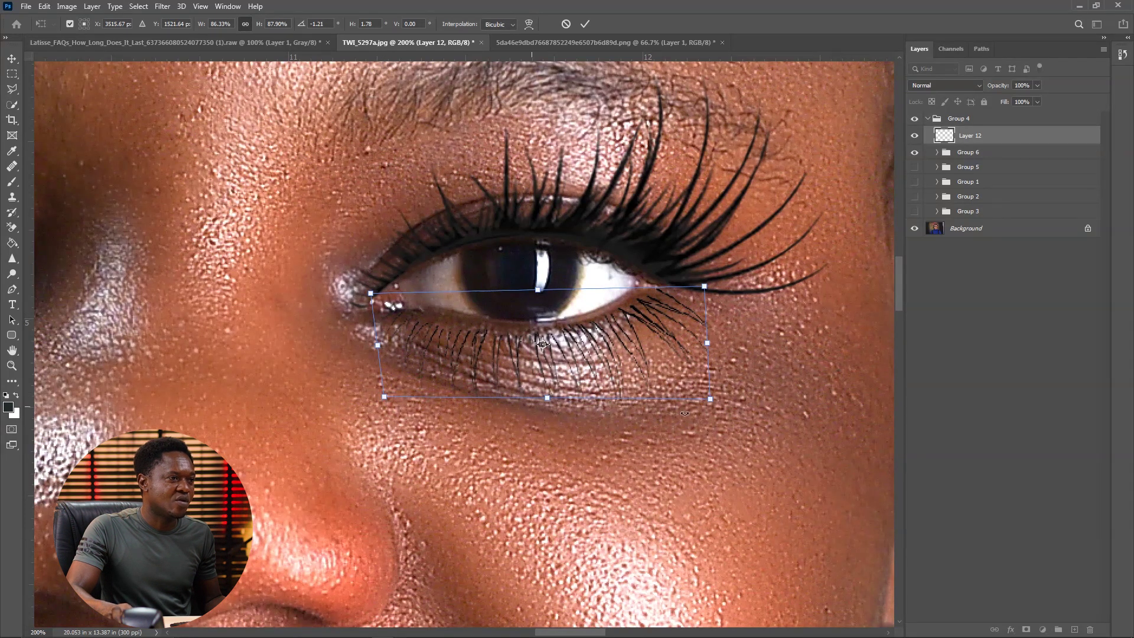
left_click_drag(713, 402, 717, 401)
key("Return")
- Duplicate the lower lash layer and move the copy beneath the eye at the image's left
key("ctrl+minus")
key("ctrl+minus")
key("ctrl+minus")
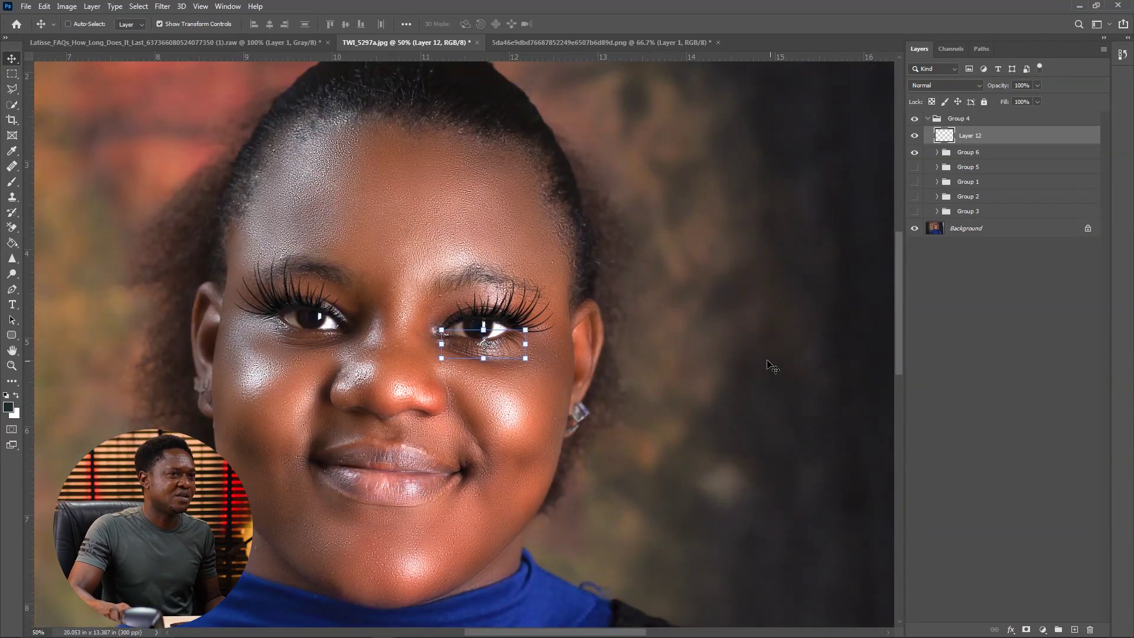
key("ctrl+plus")
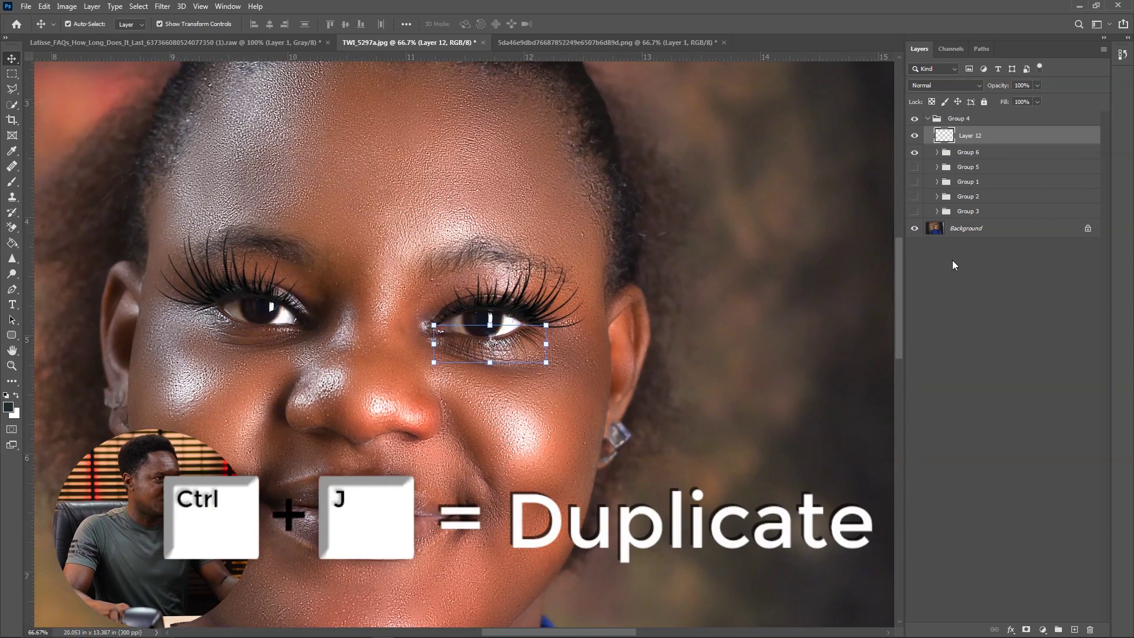
key("ctrl+j")
key("ctrl+plus")
key("ctrl+plus")
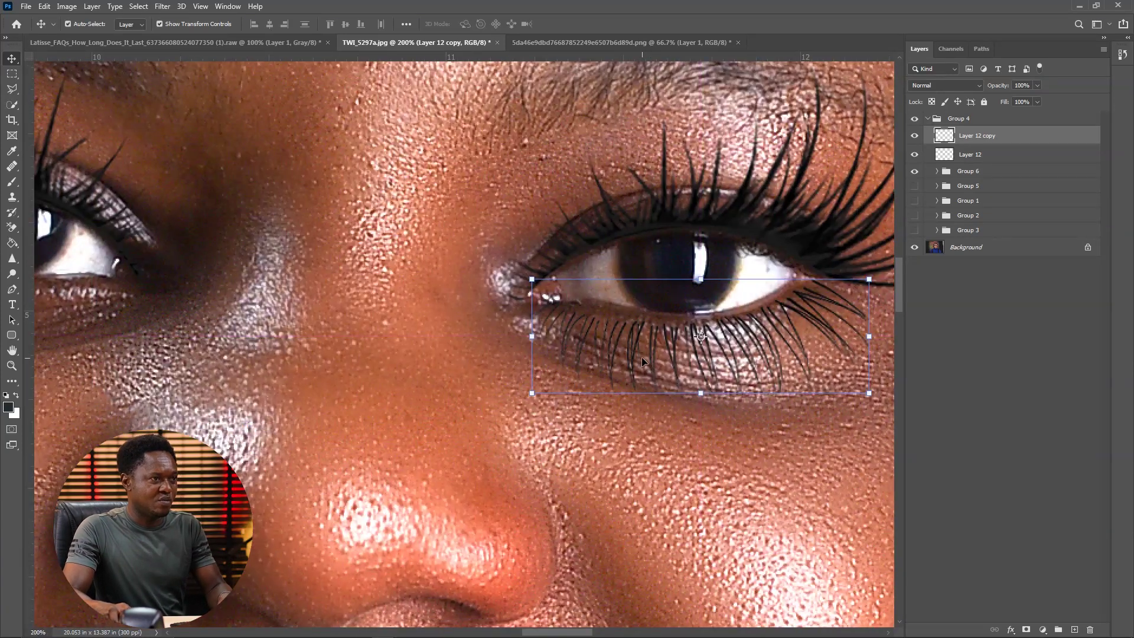
key("ctrl+minus")
left_click_drag(599, 346, 187, 387)
key("ctrl+plus")
left_click_drag(324, 336, 825, 306)
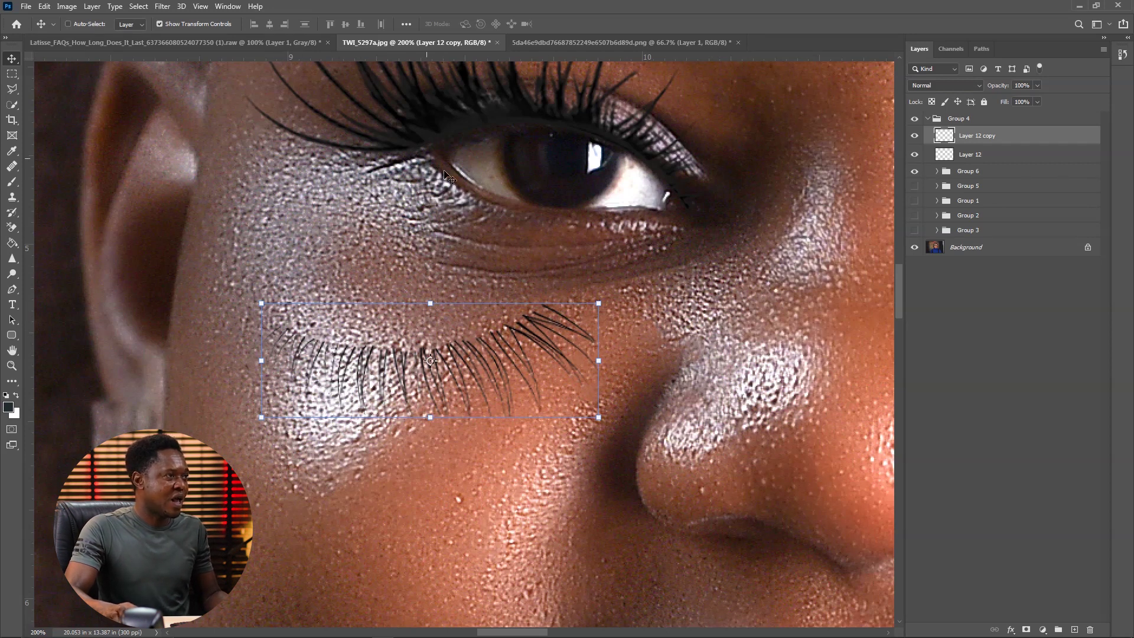
- Flip the copied lower lashes horizontally and move them onto the lower lid of the eye at the image's left
key("ctrl+t")
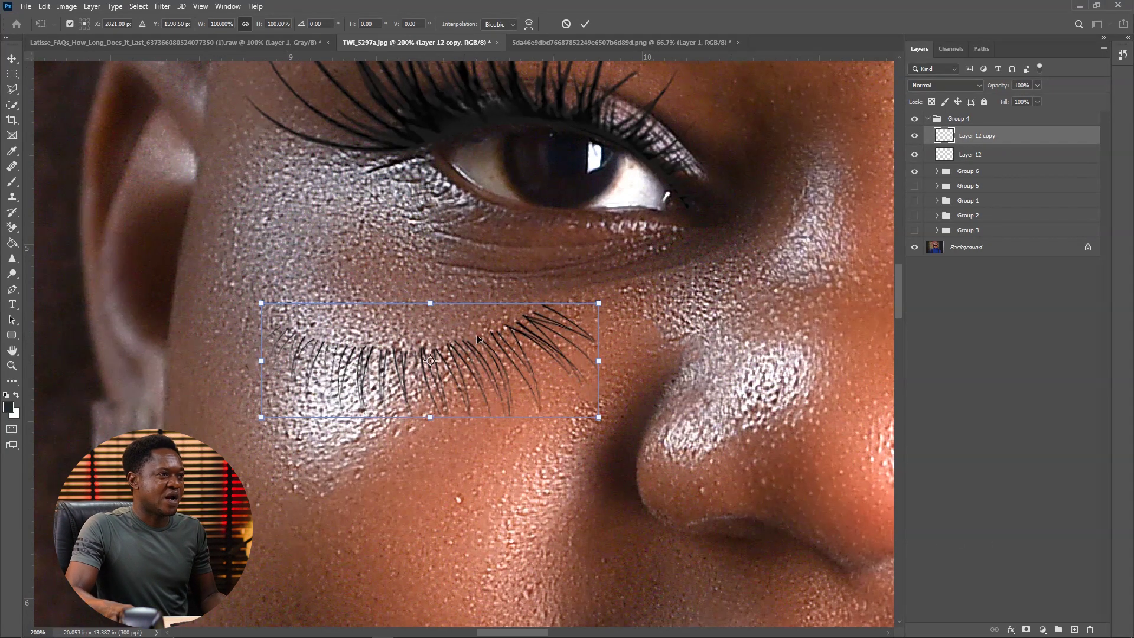
right_click(477, 336)
left_click(515, 536)
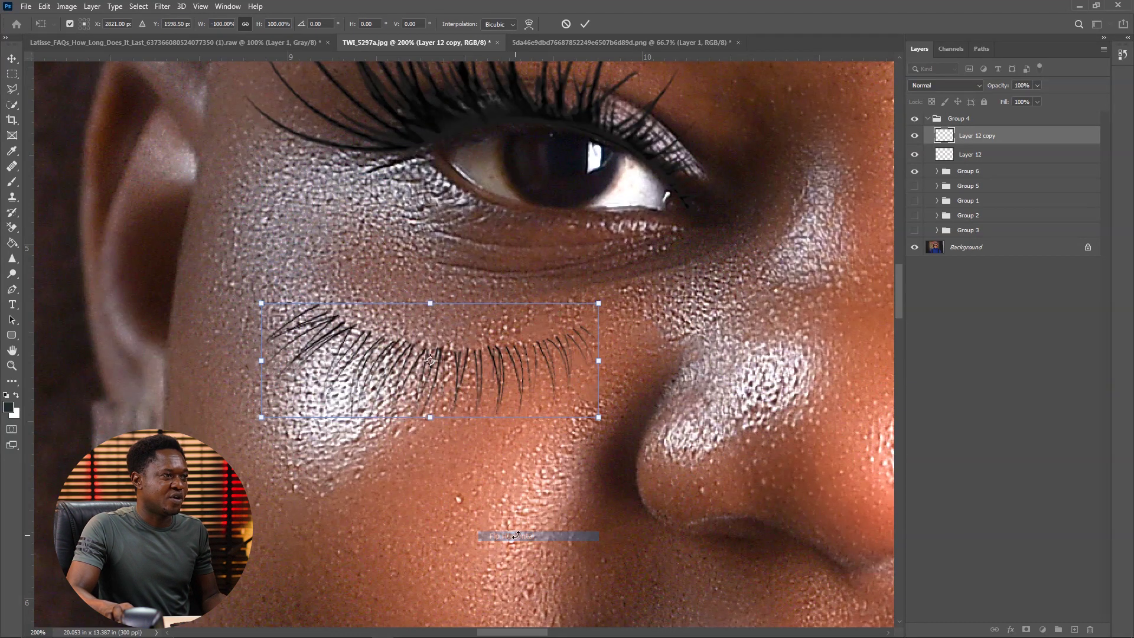
left_click_drag(466, 366, 477, 333)
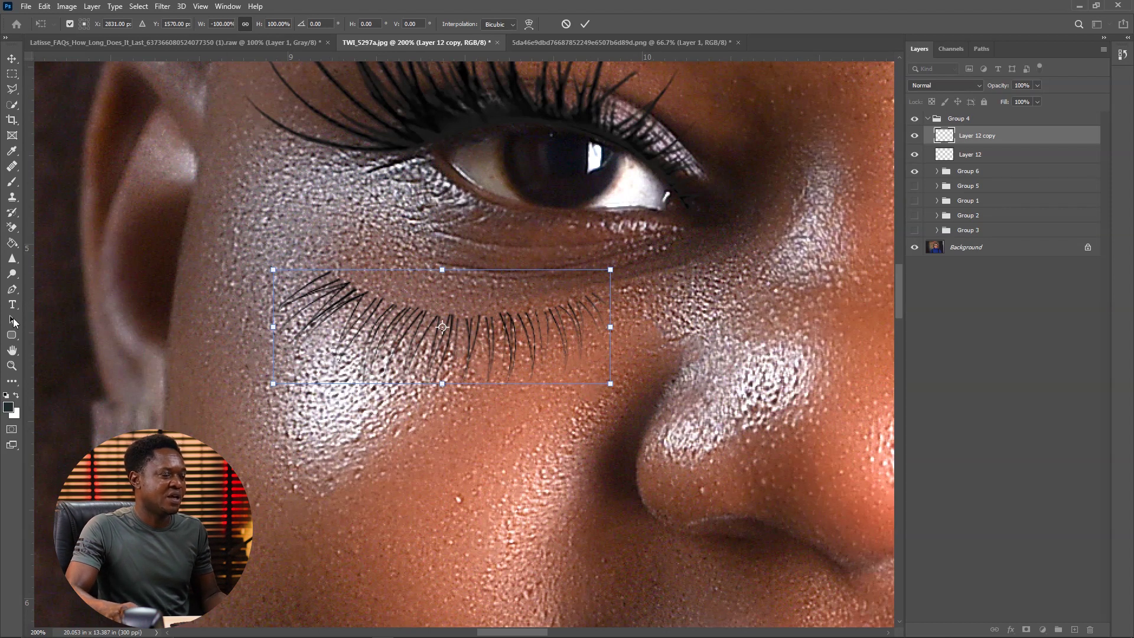
left_click_drag(517, 329, 586, 230)
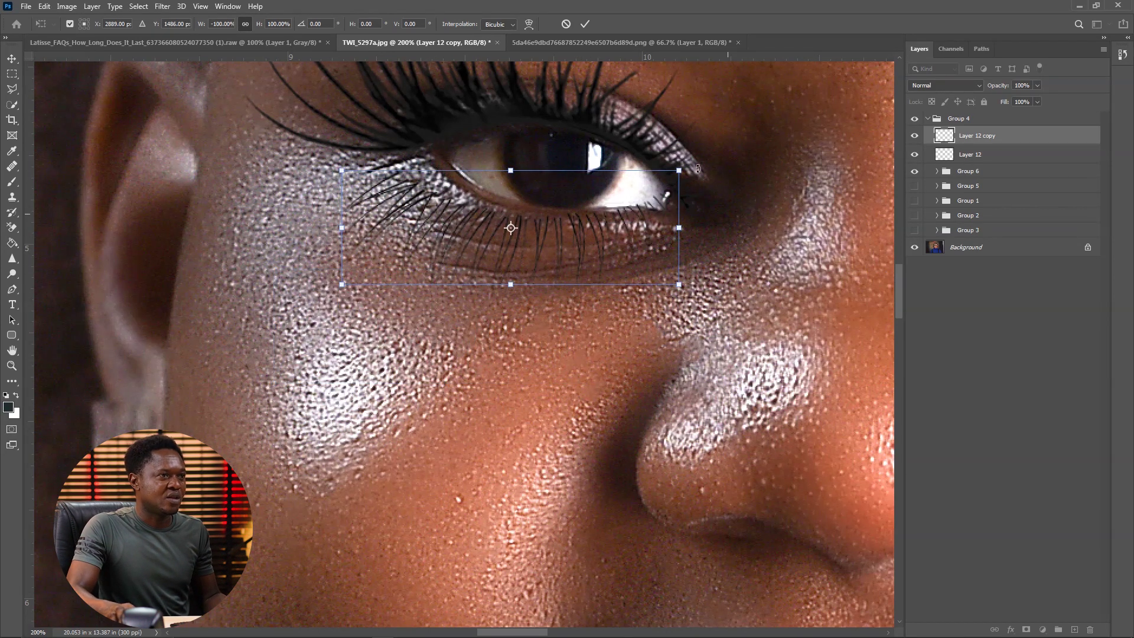
- Rotate the flipped lower lashes about 8° clockwise, nudge them along the lid's slope toward the inner corner, and apply the transform
left_click_drag(691, 164, 704, 181)
left_click_drag(619, 246, 637, 244)
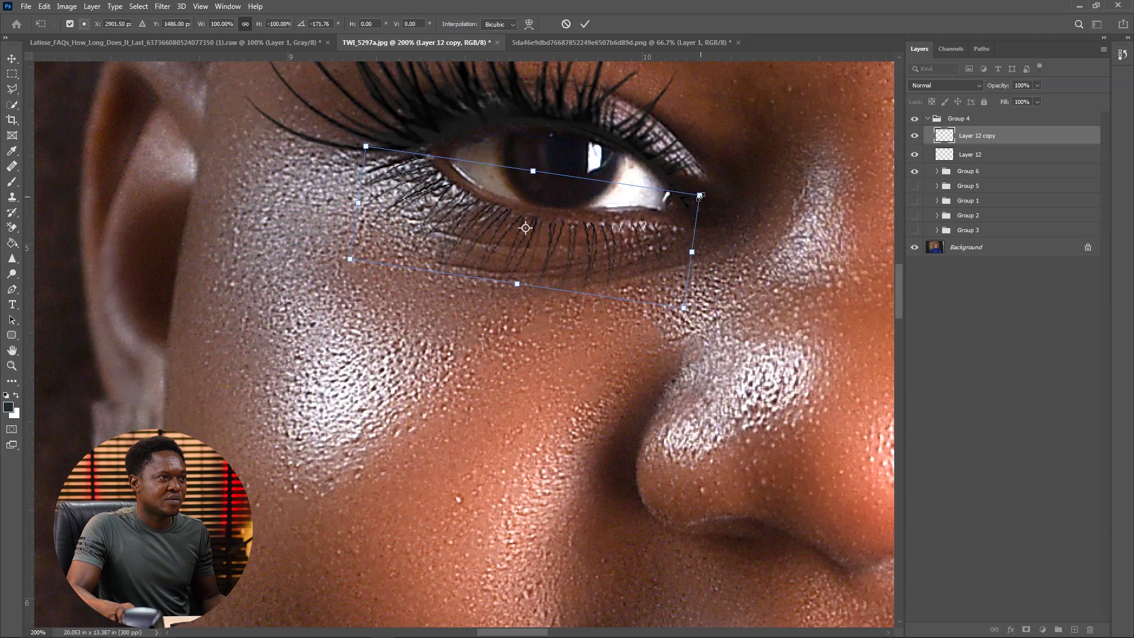
key("Return")
- Group the two lower lash layers, Layer 12 and Layer 12 copy, inside Group 4
key("ctrl+minus")
key("ctrl+minus")
key("ctrl+minus")
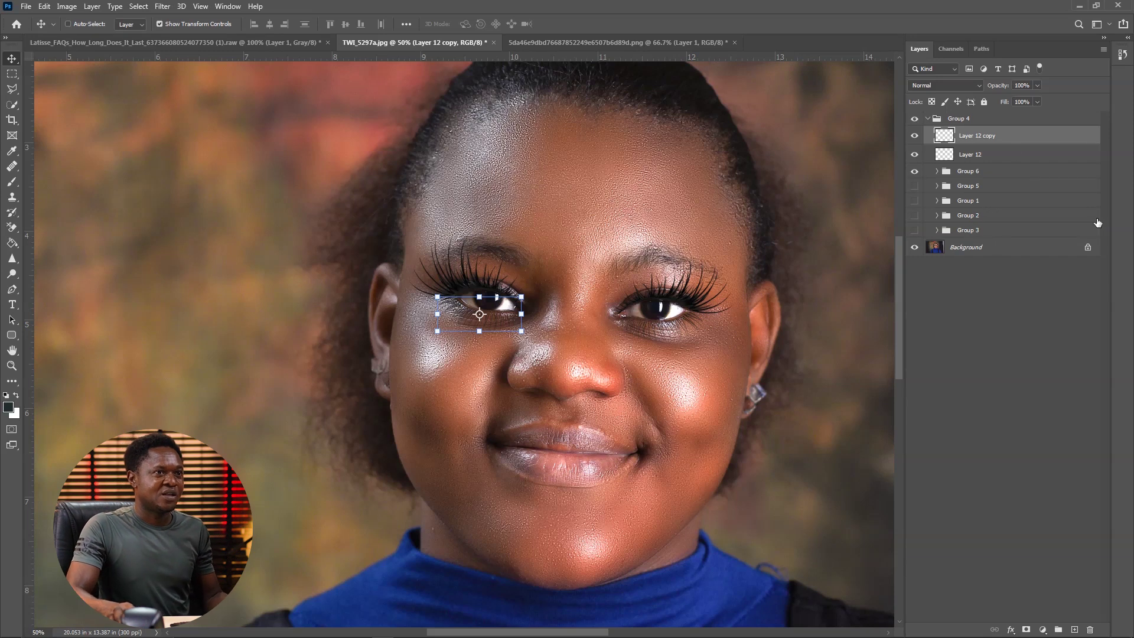
left_click(968, 157, "ctrl")
left_click(990, 133)
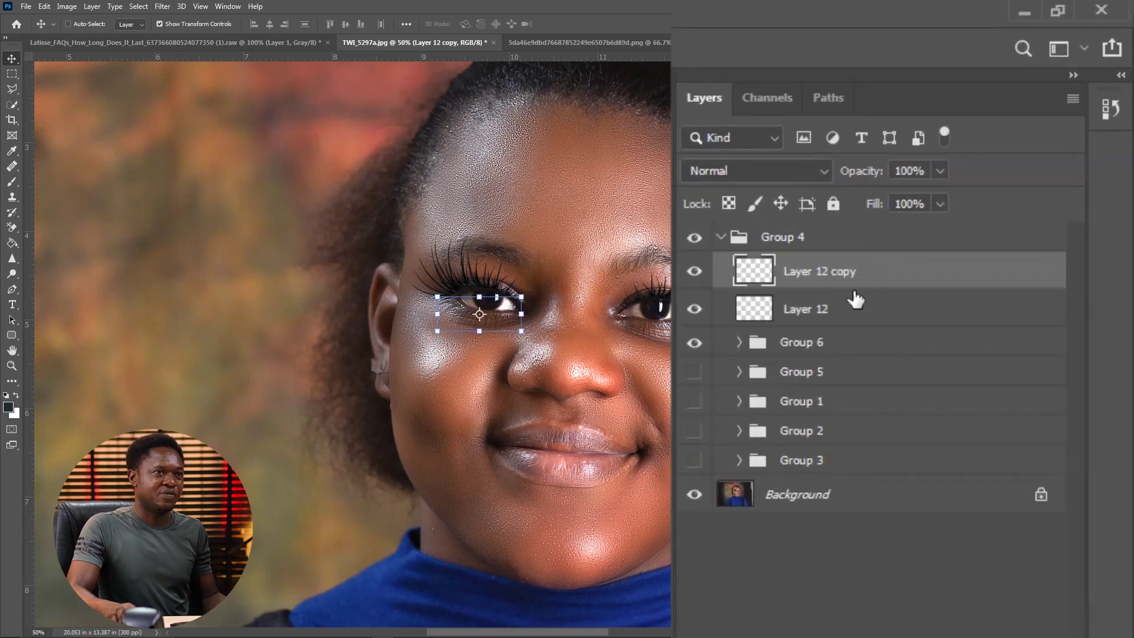
left_click(866, 319, "ctrl")
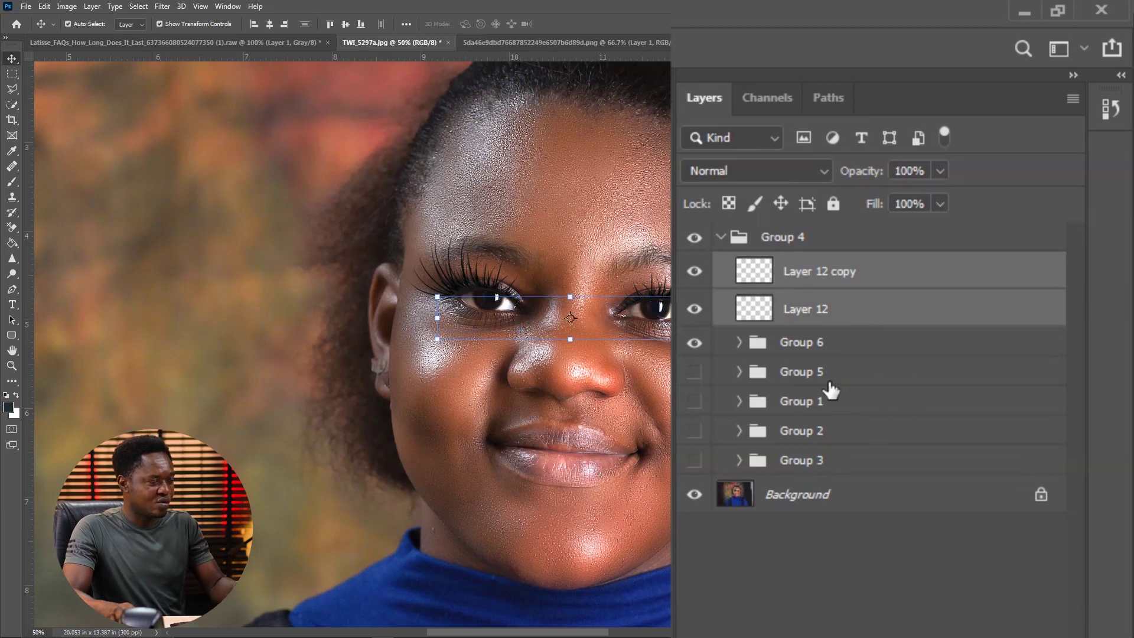
key("ctrl+g")
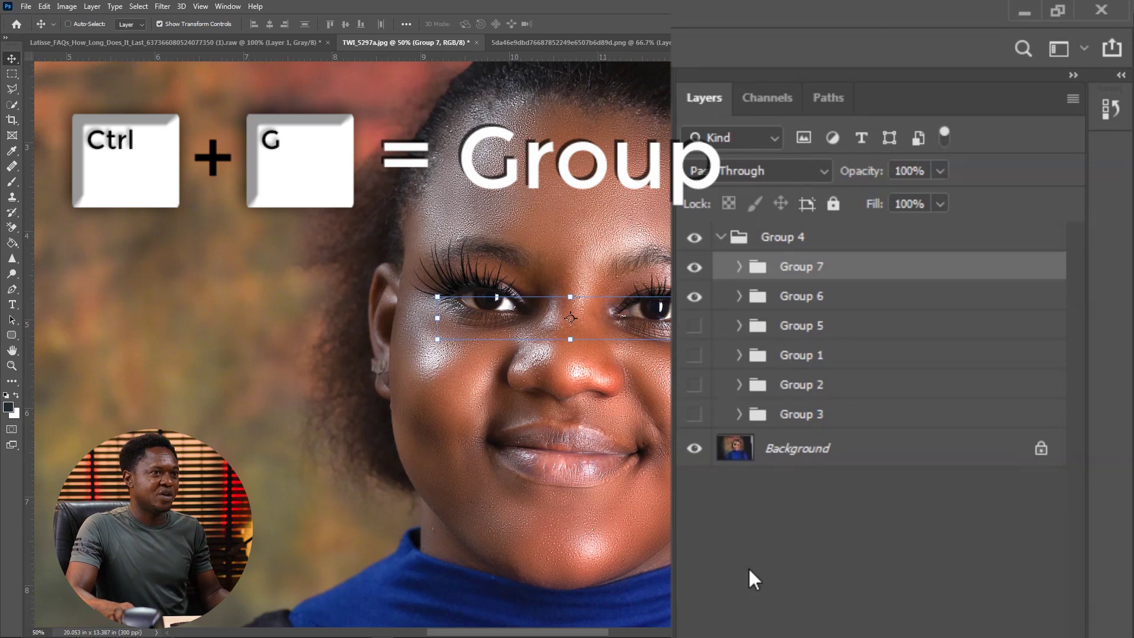
- Rename the upper lash group, Group 6, to "top" and the new lower lash group to "bottom"
double_click(798, 297)
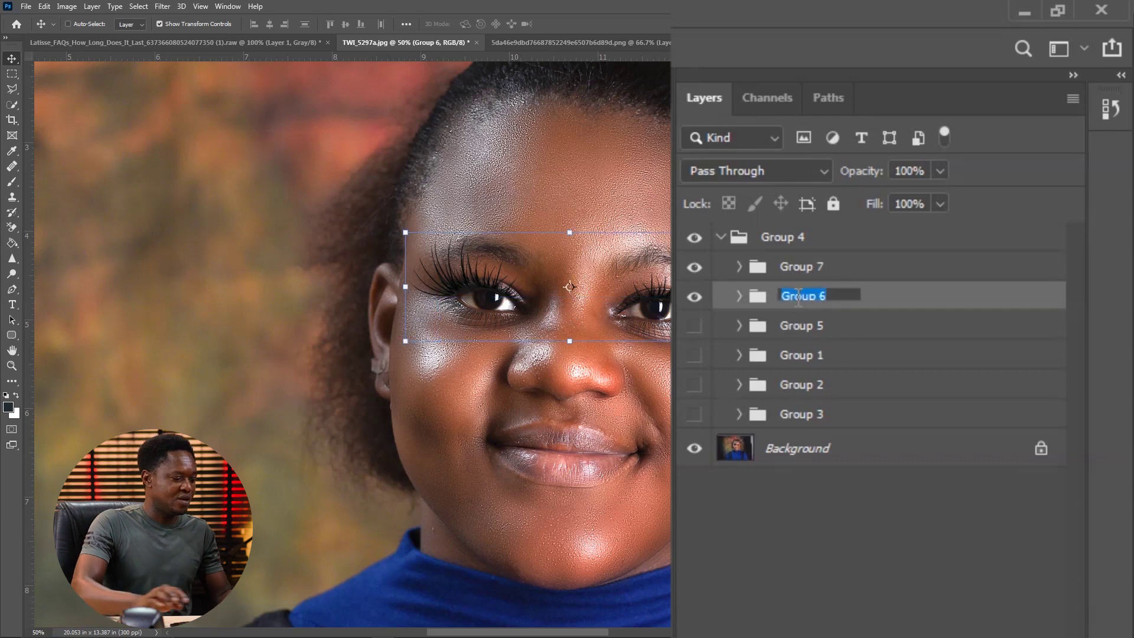
type("top")
key("Return")
left_click(805, 275)
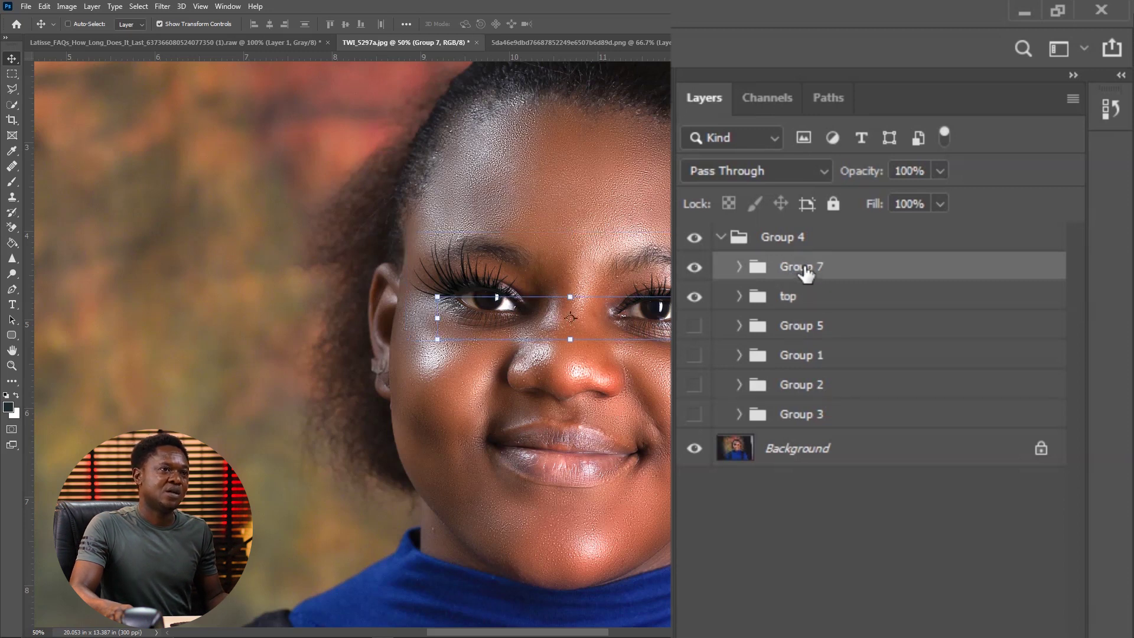
double_click(806, 267)
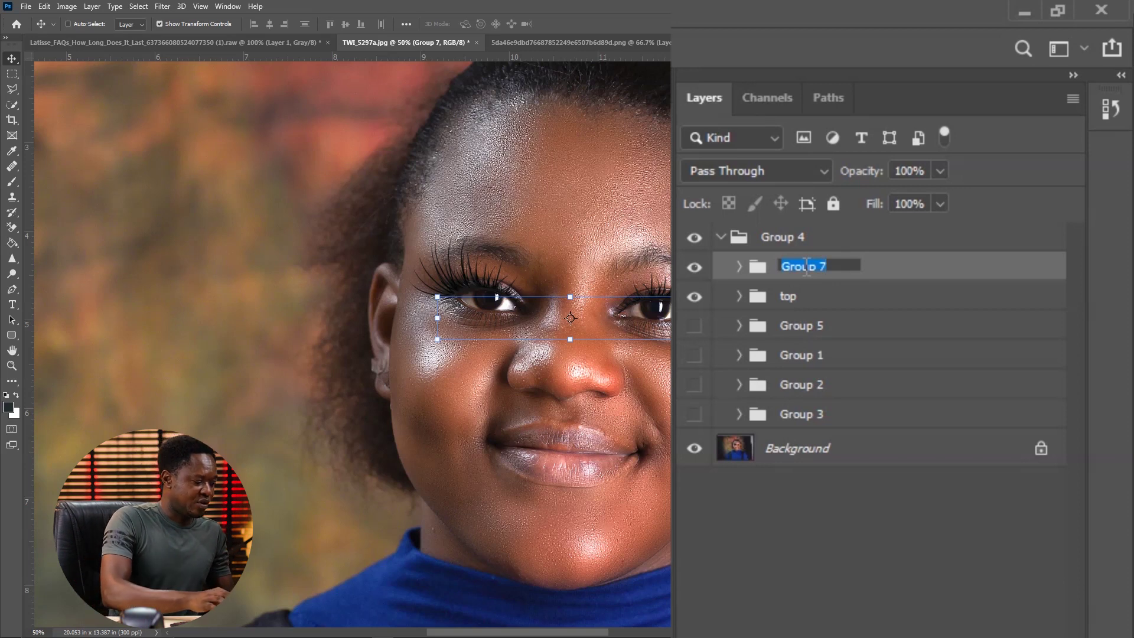
type("bo")
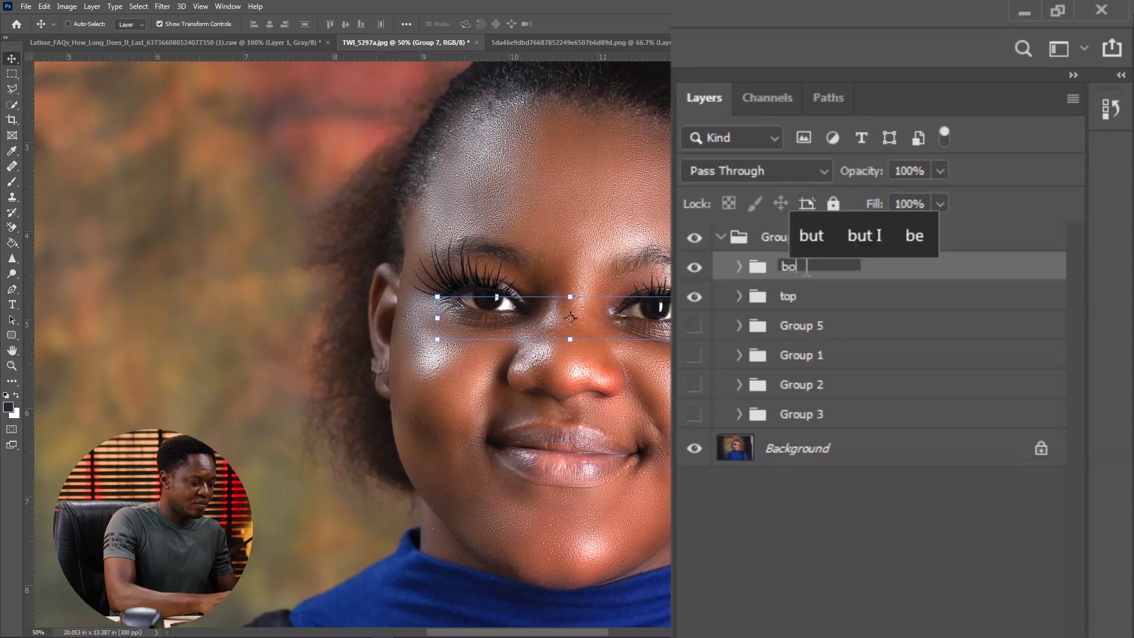
type("ttom")
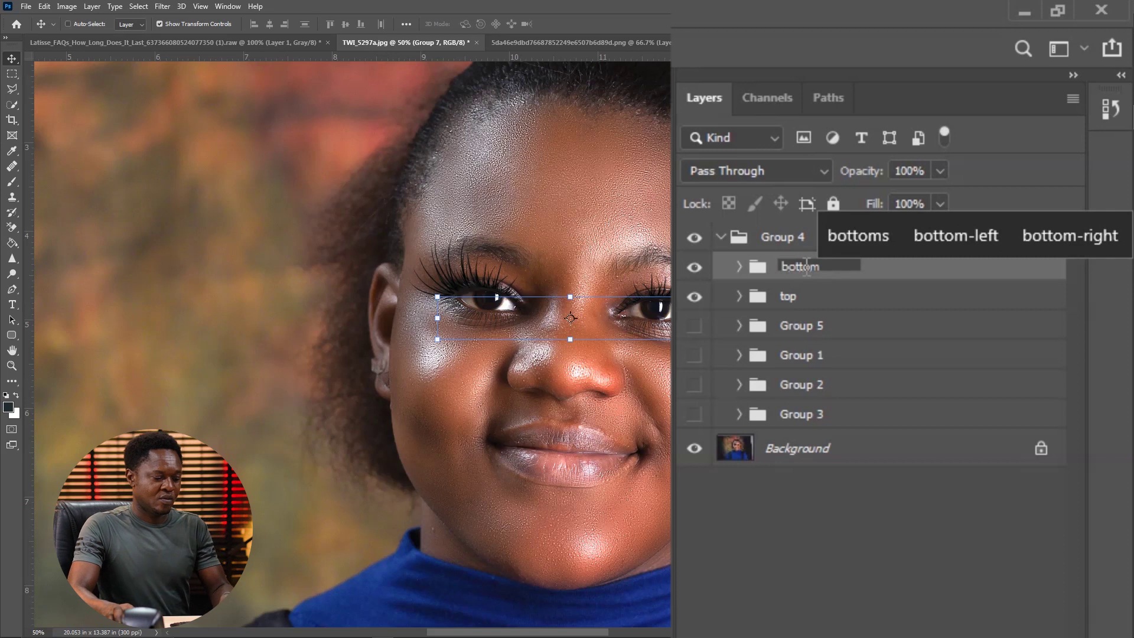
key("Return")
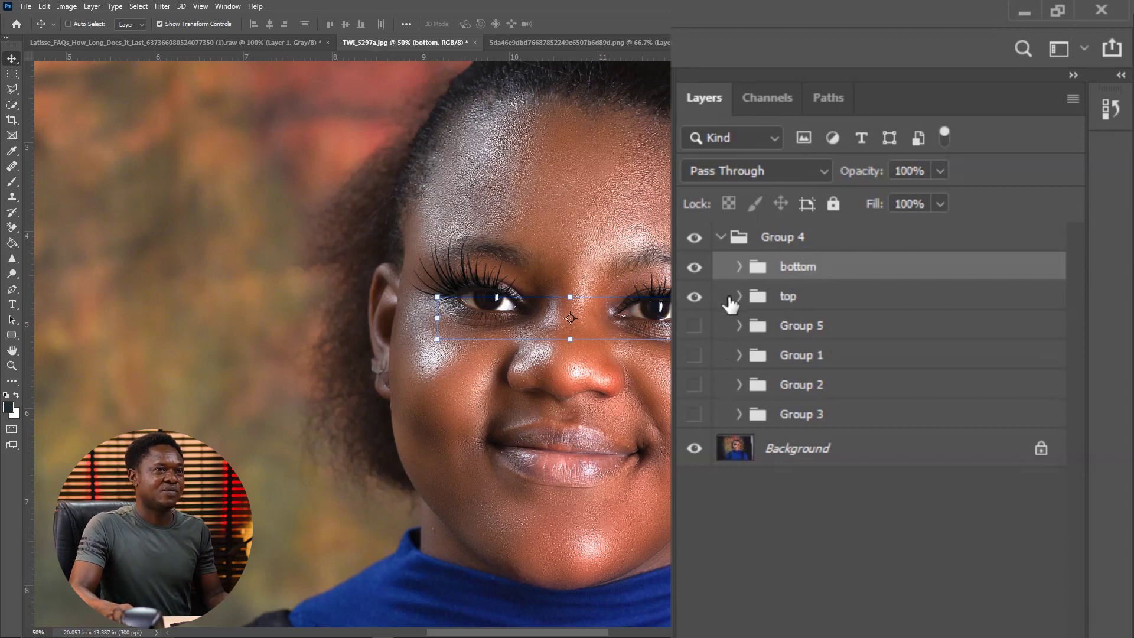
- Switch to the Polygonal Lasso tool and compare both eyes with the bottom lash group hidden and shown
left_click(12, 89)
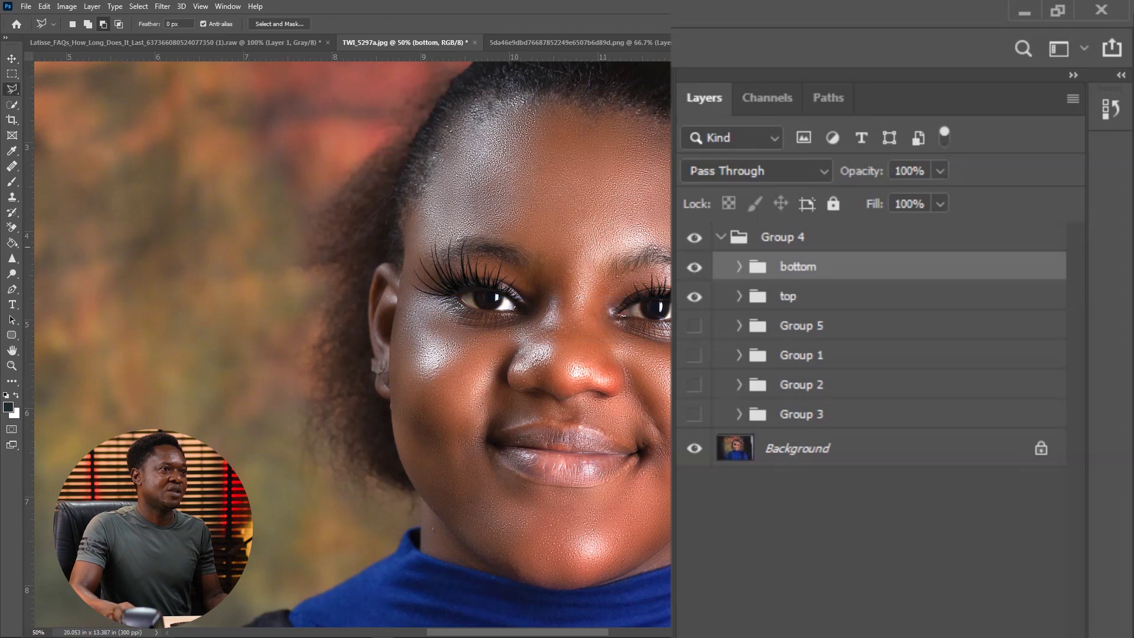
scroll(461, 333, "up", 1)
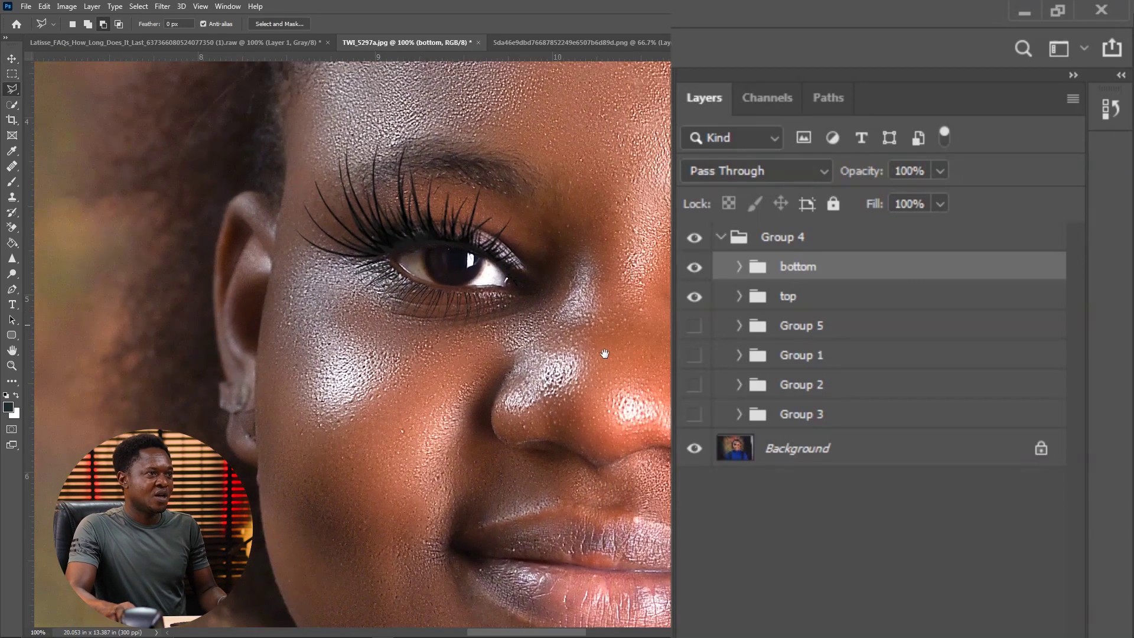
scroll(603, 354, "up", 1)
left_click_drag(508, 385, 534, 387)
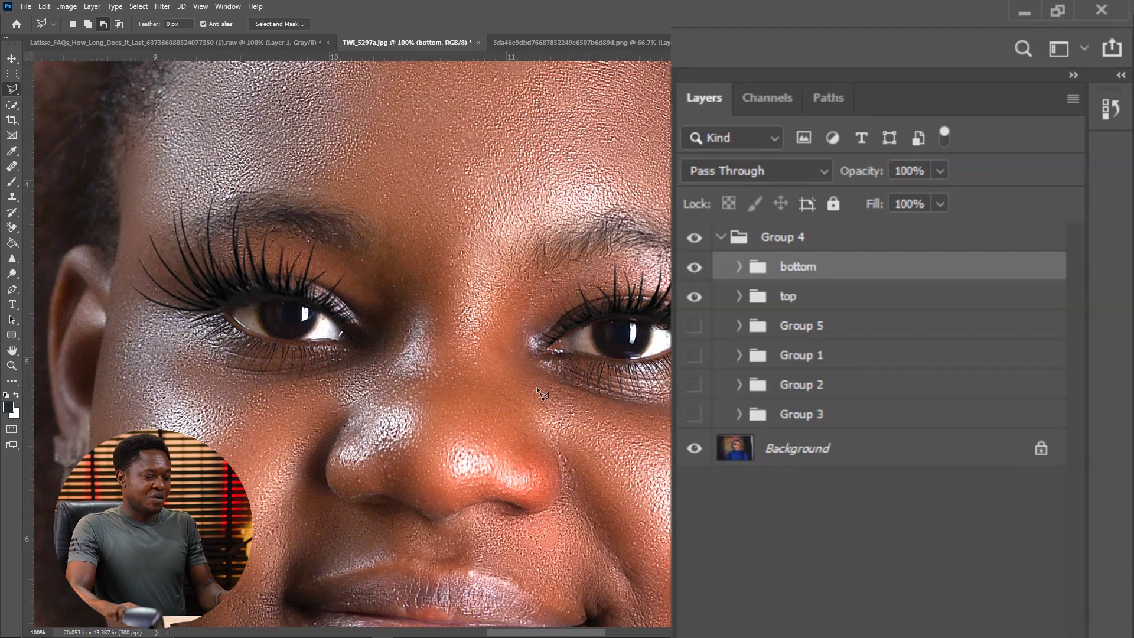
scroll(538, 391, "down", 1)
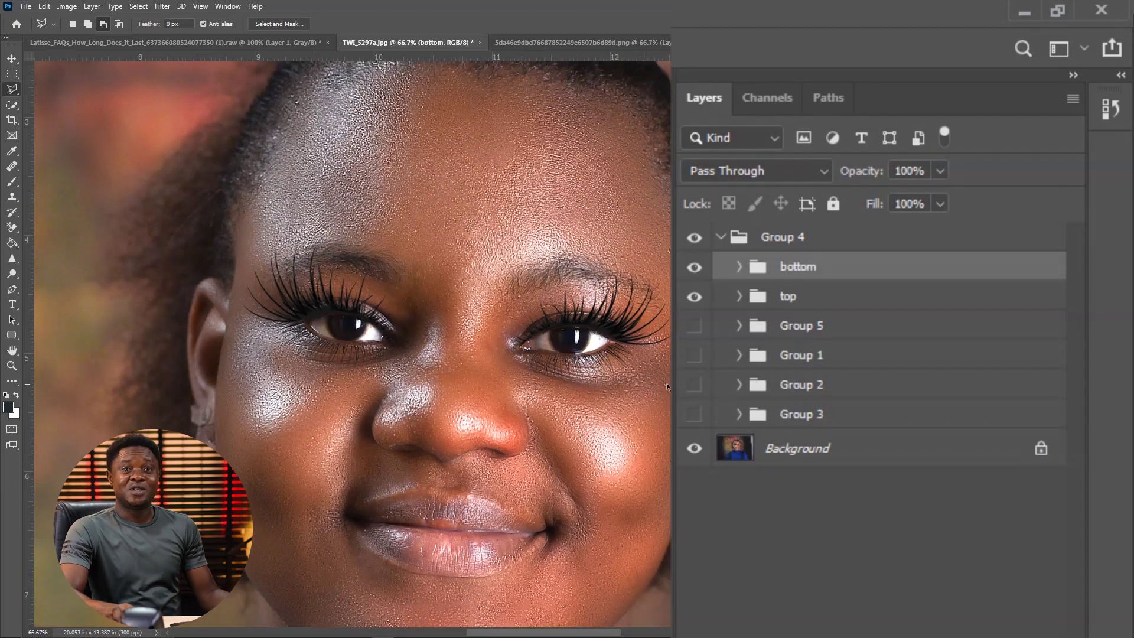
left_click(696, 272)
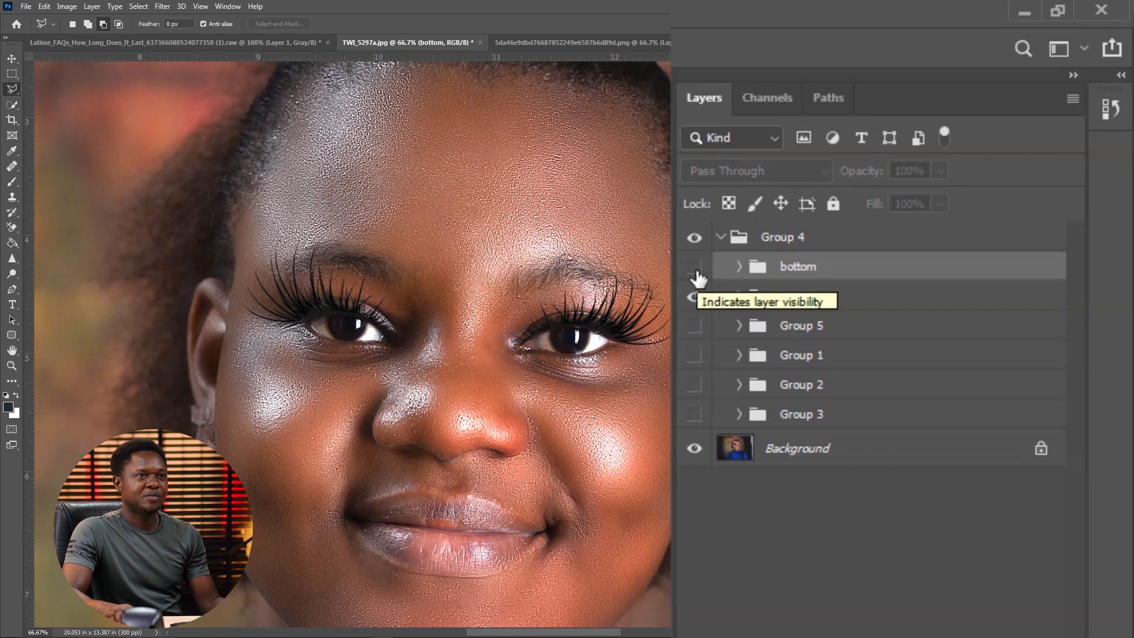
left_click(695, 269)
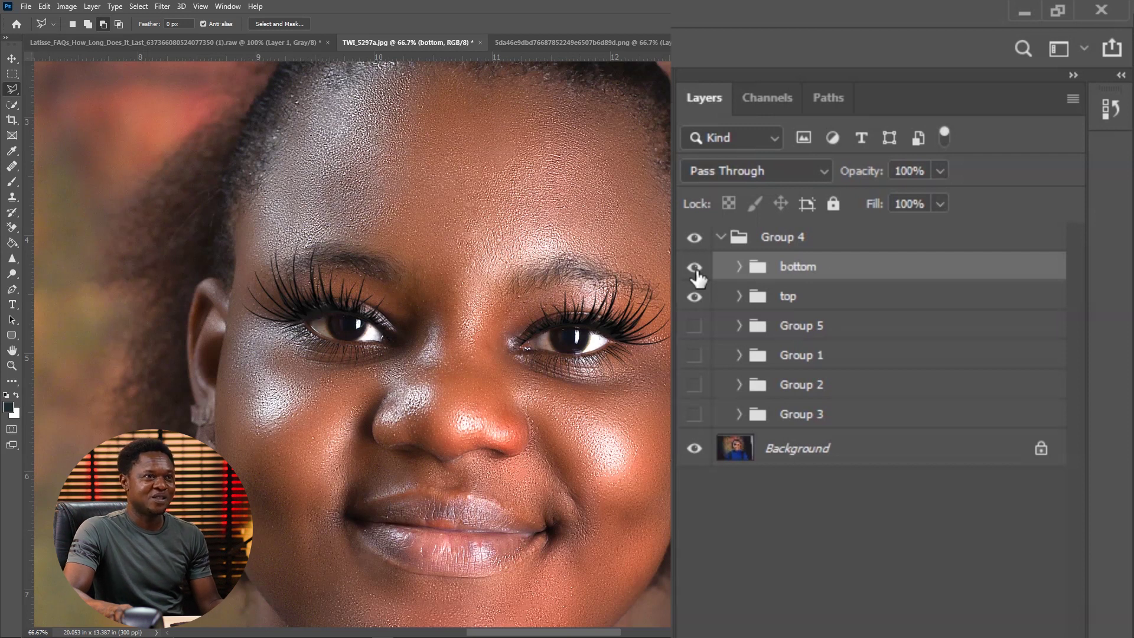
left_click(695, 269)
left_click(696, 269)
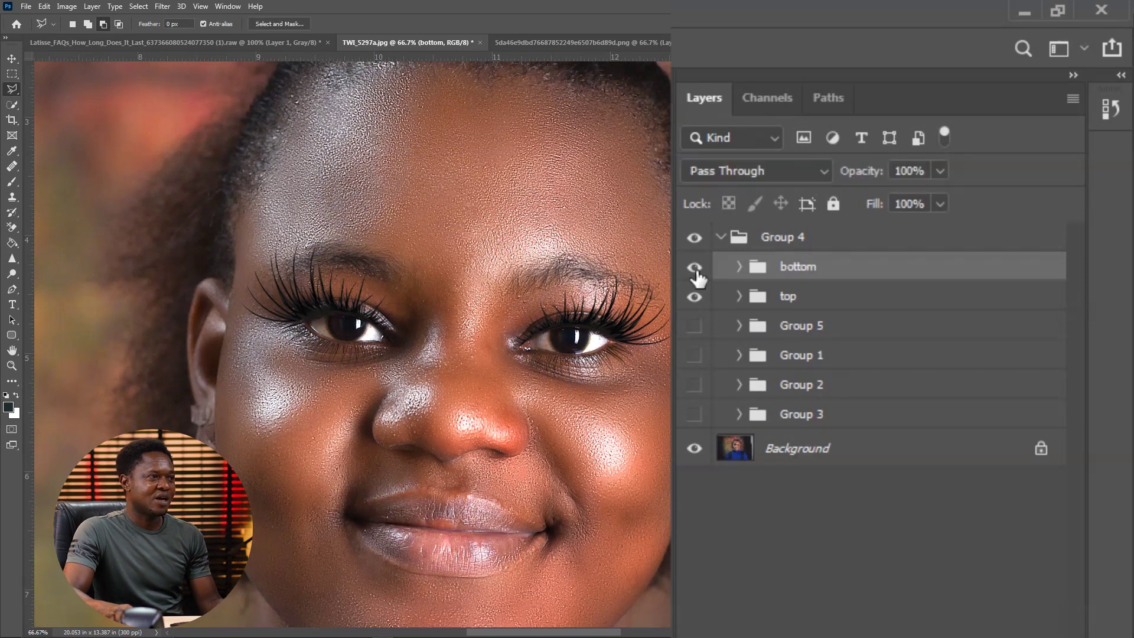
- Hide and show the top lash group to compare the eyes with and without the upper lashes
left_click(694, 297)
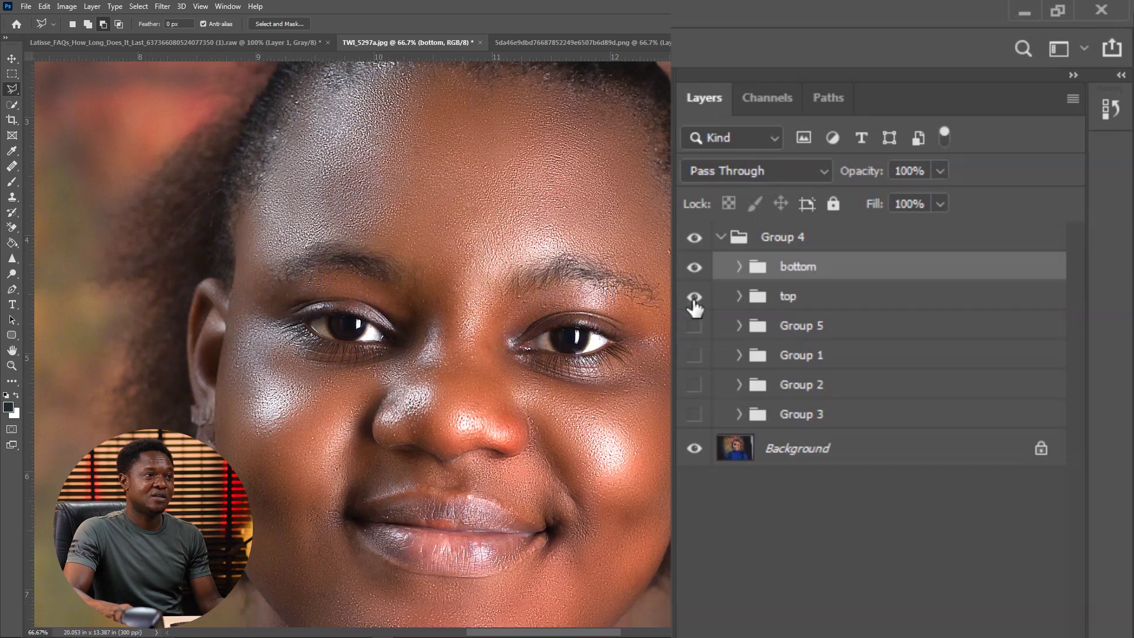
left_click(695, 298)
left_click(694, 297)
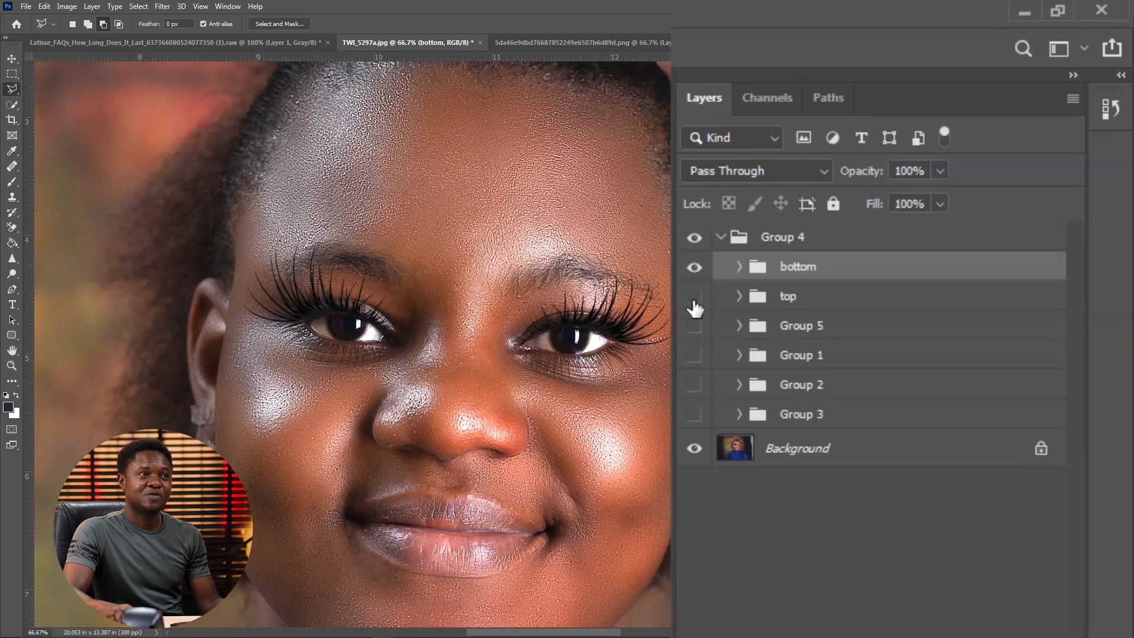
left_click(695, 297)
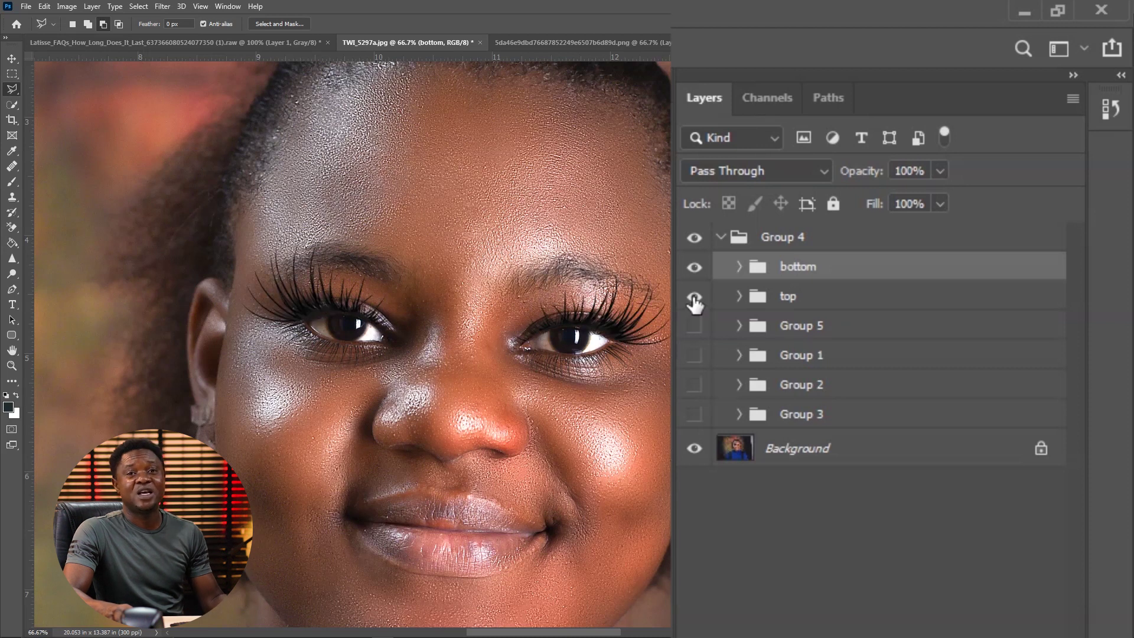
- Toggle the visibility of Group 4 to compare the portrait before and after the lashes, both close up and at 25% zoom
left_click(694, 238)
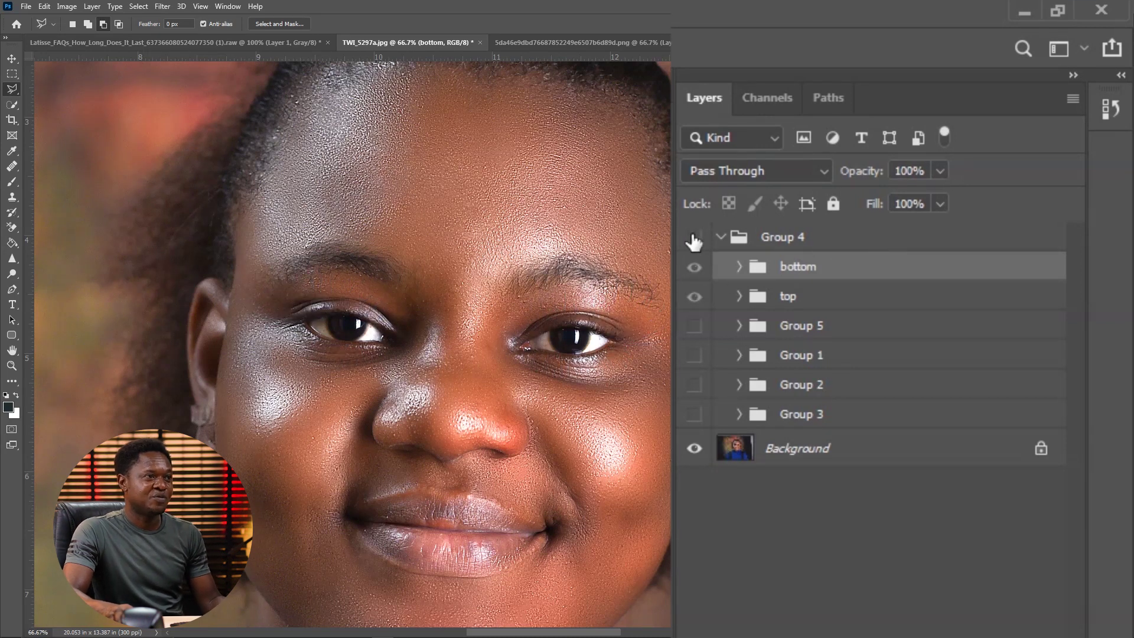
left_click(694, 238)
left_click(694, 238)
left_click(694, 238)
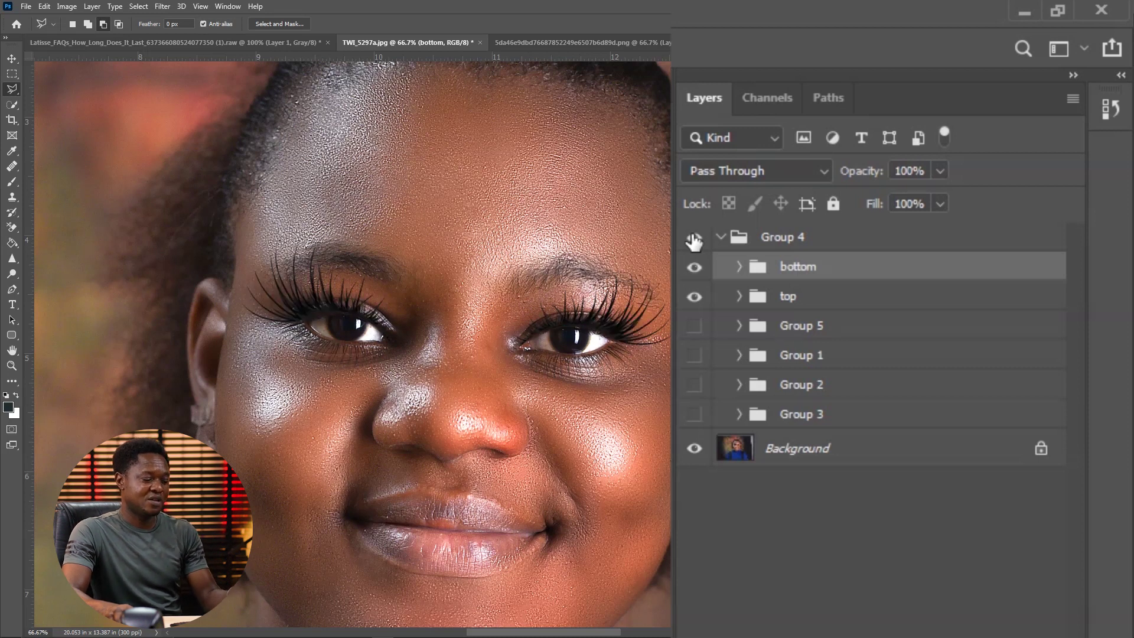
key("ctrl+minus")
key("ctrl+minus")
key("ctrl+minus")
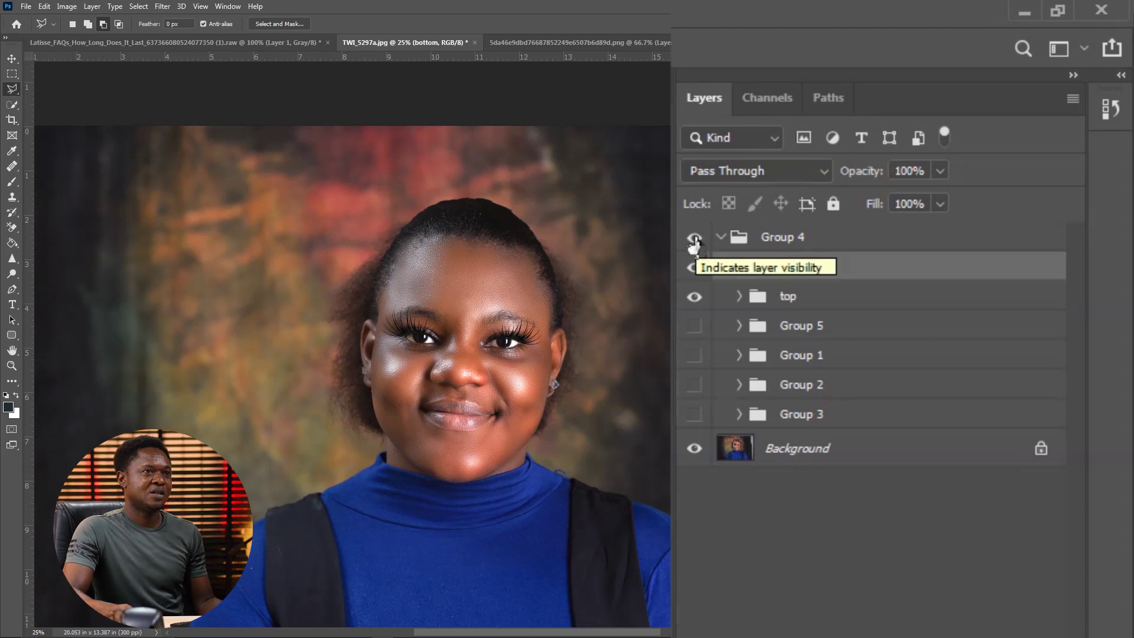
left_click(694, 239)
left_click(695, 238)
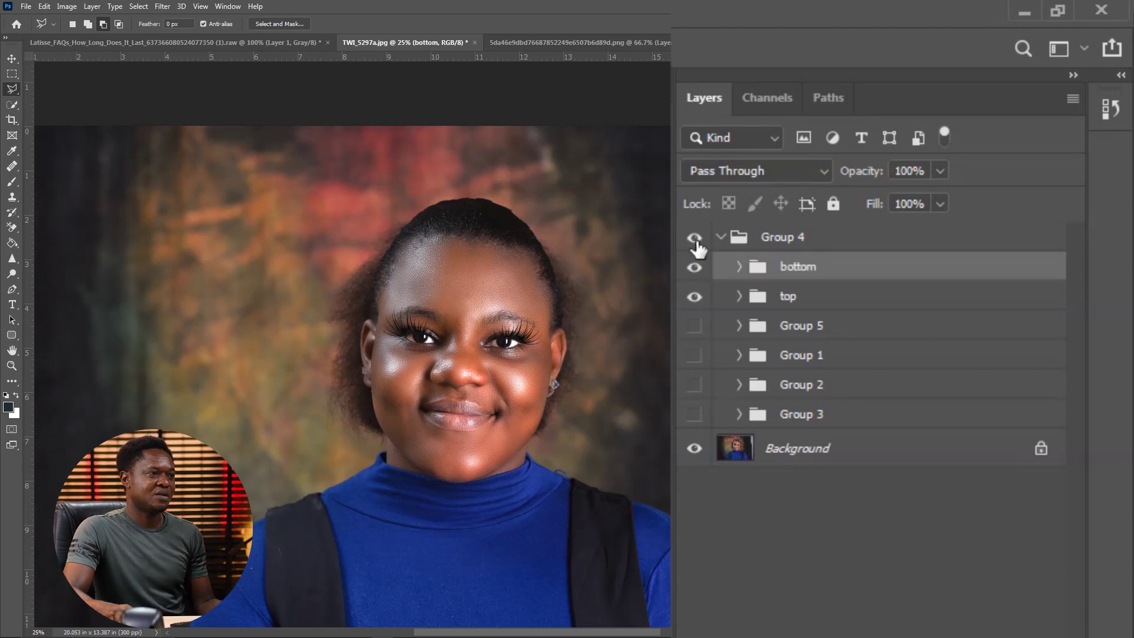
left_click(696, 239)
left_click(696, 239)
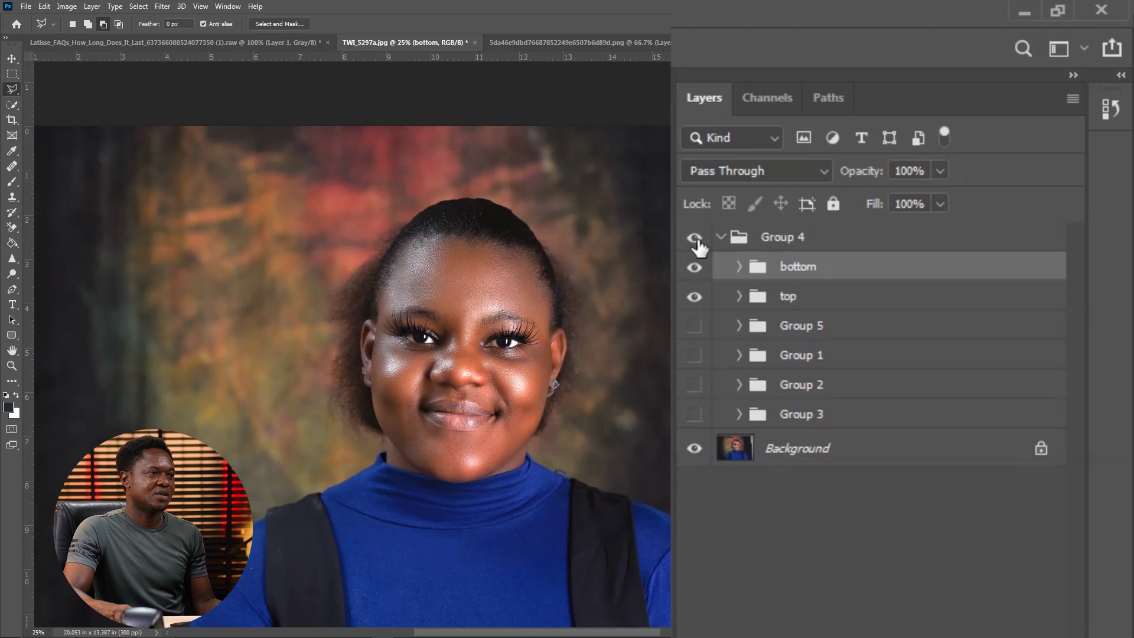